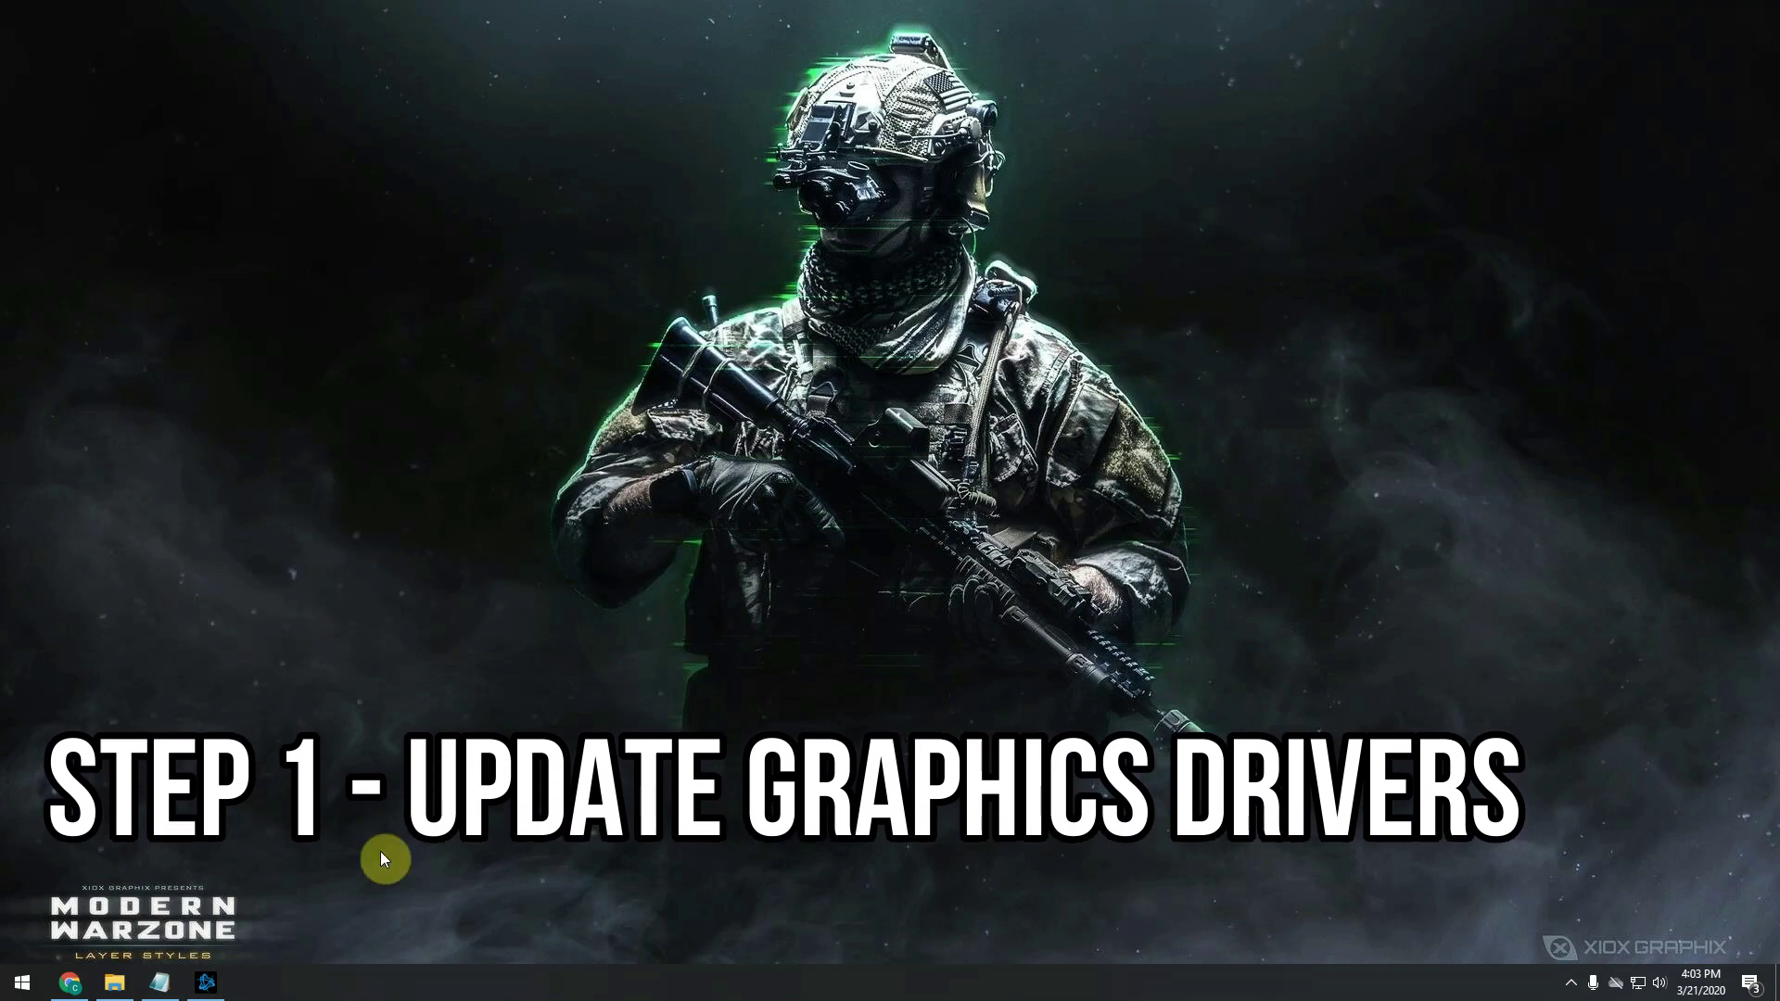
Search NVIDIA's driver page and start downloading the 442.74 Game Ready Driver
click(70, 982)
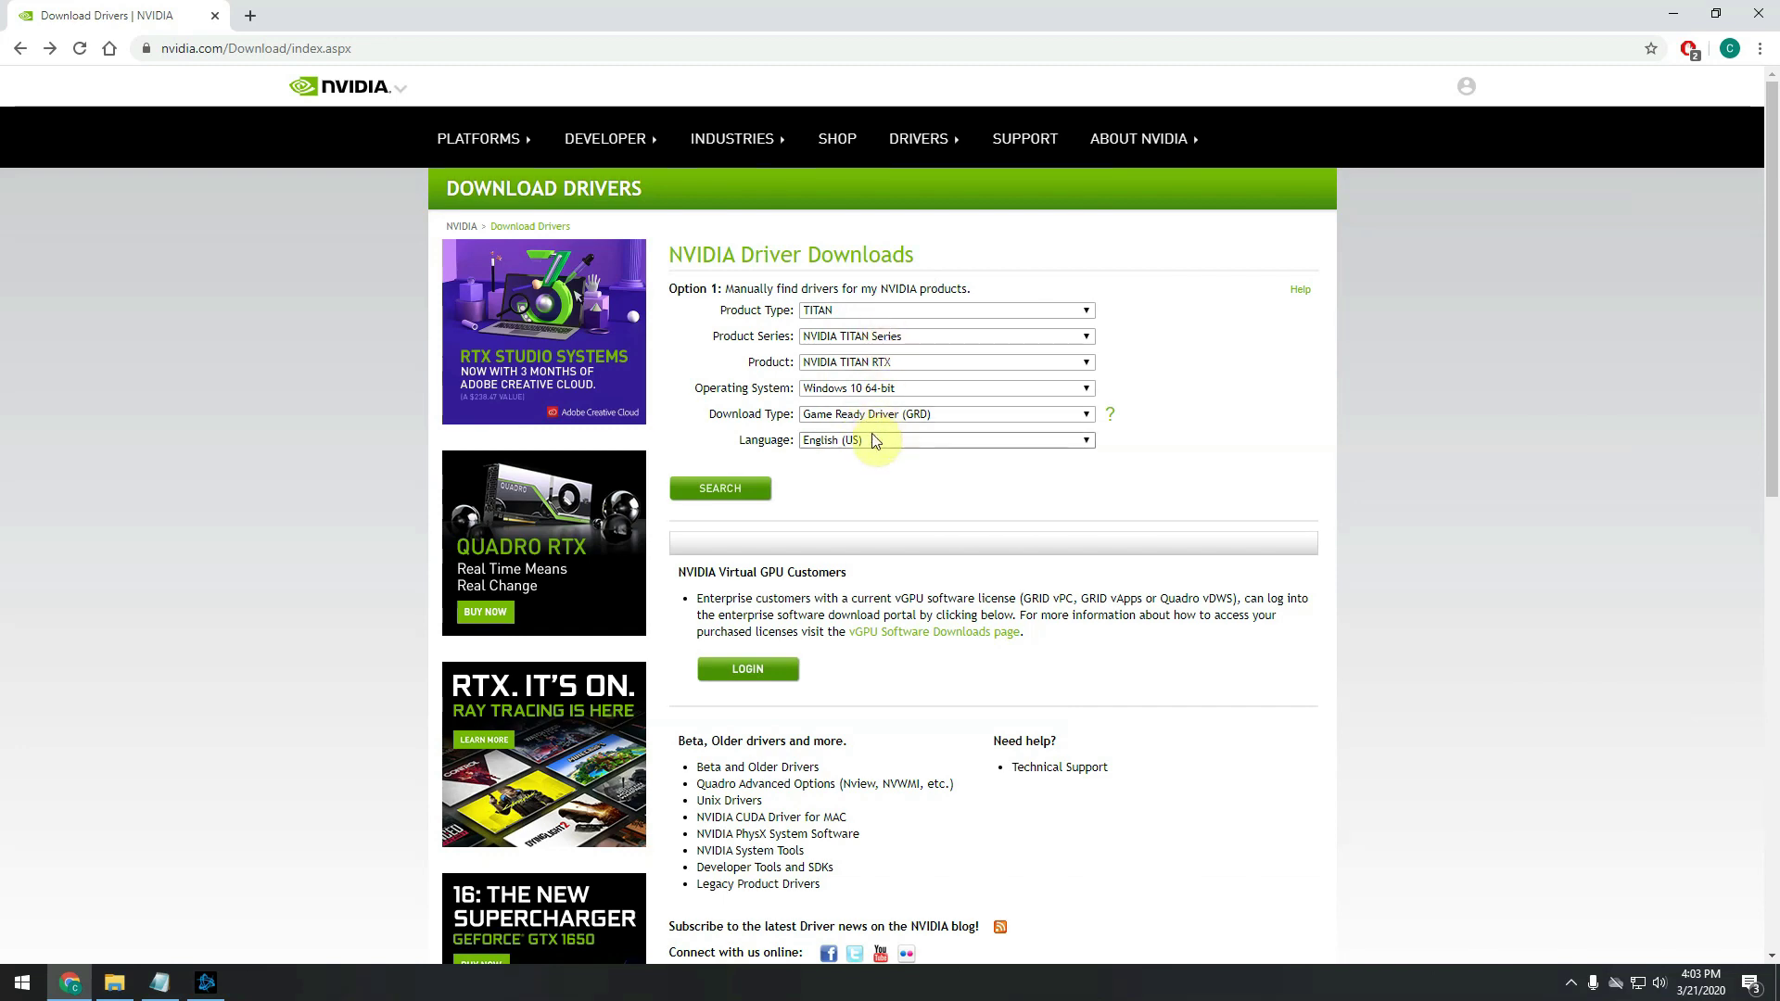
click(730, 489)
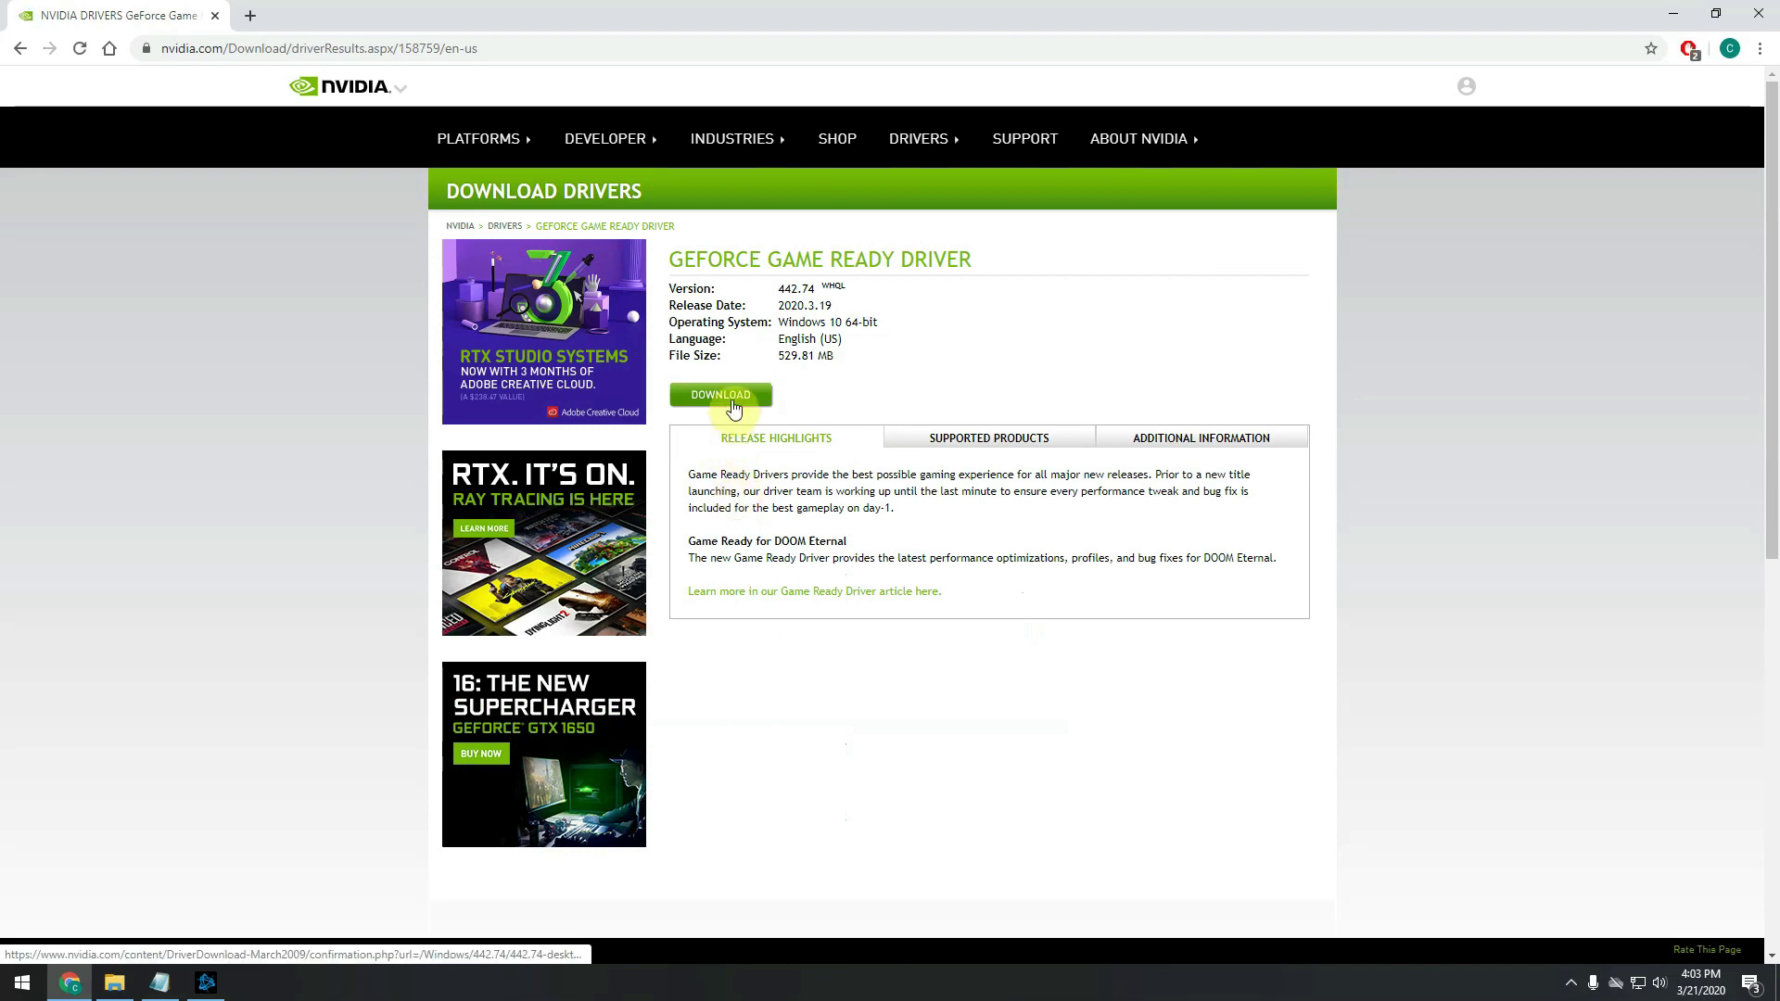
click(731, 400)
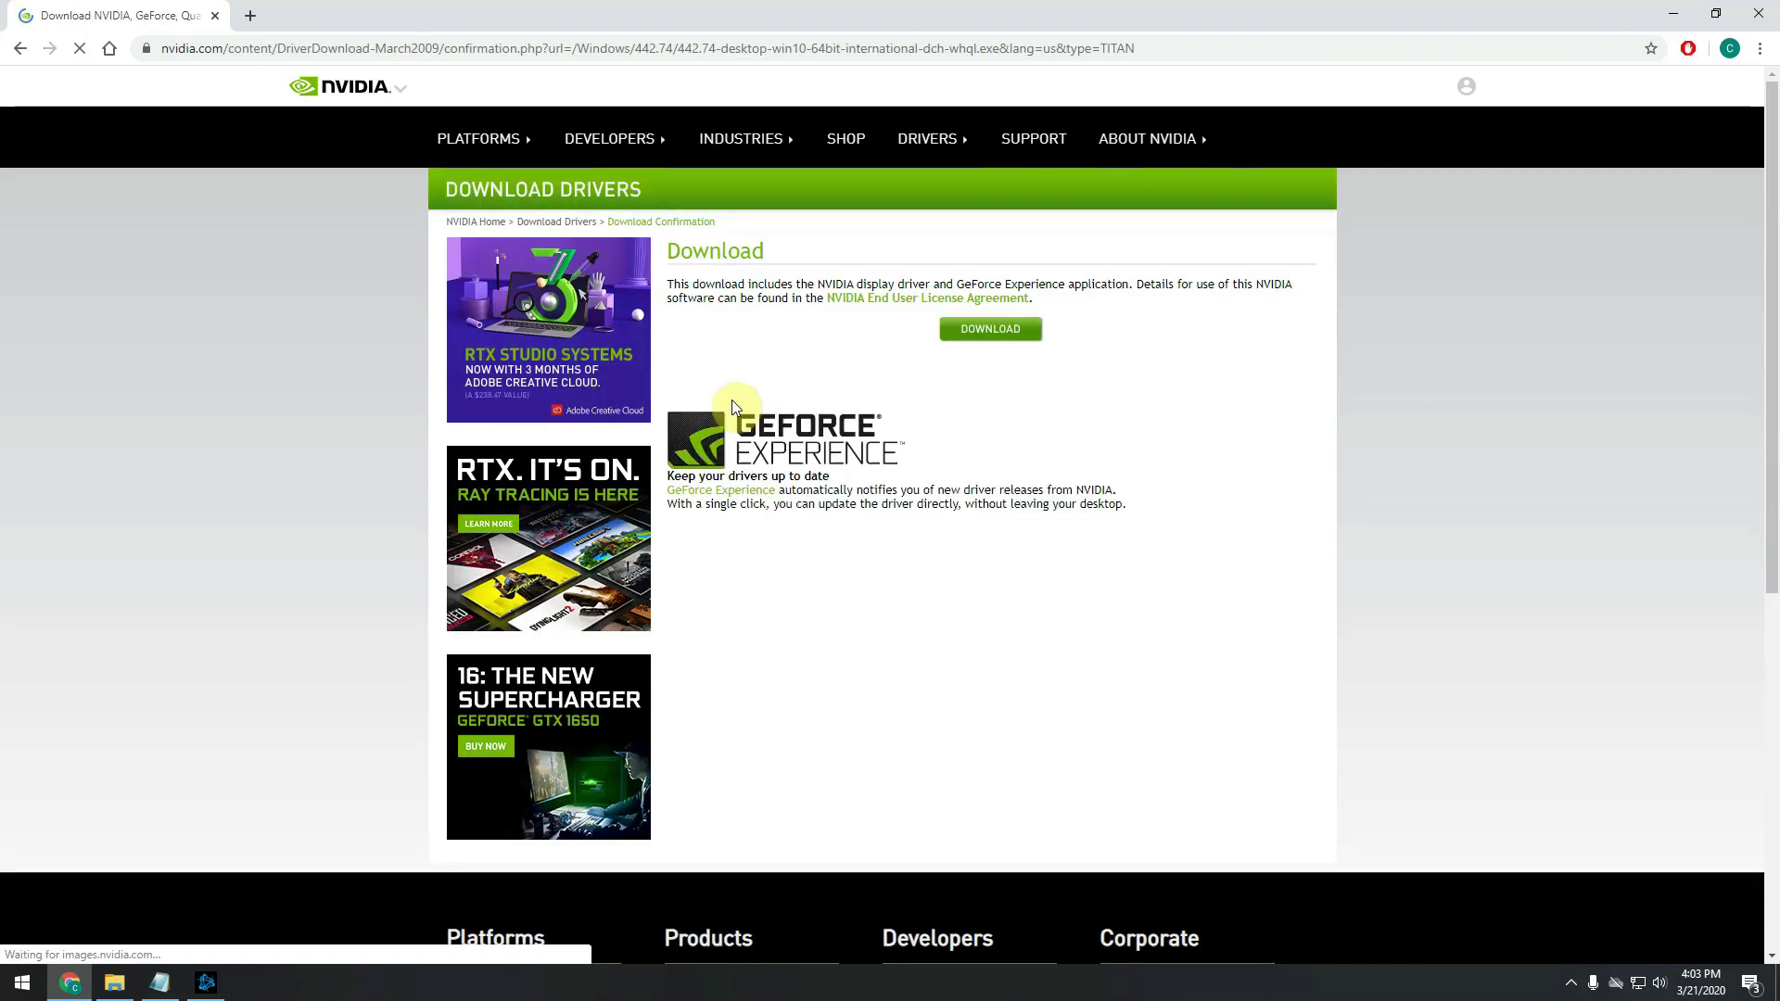
click(992, 333)
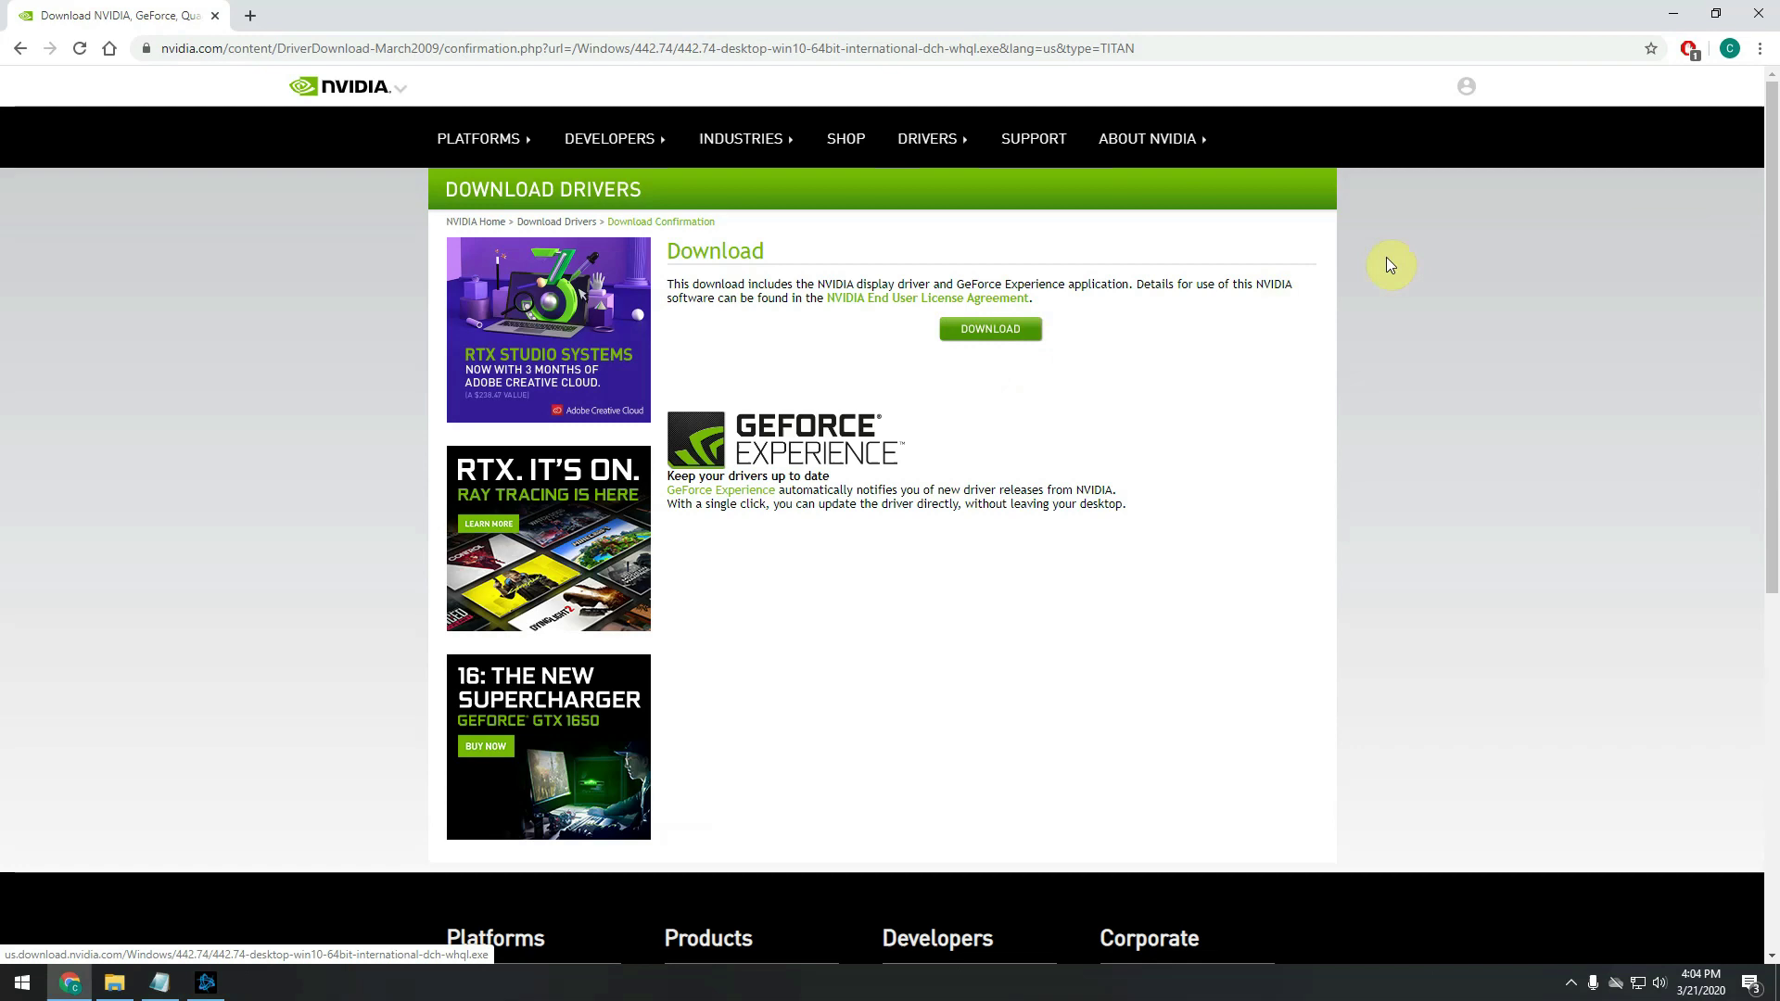
Minimize Chrome and launch NVIDIA Control Panel from the desktop's right-click menu
click(1674, 13)
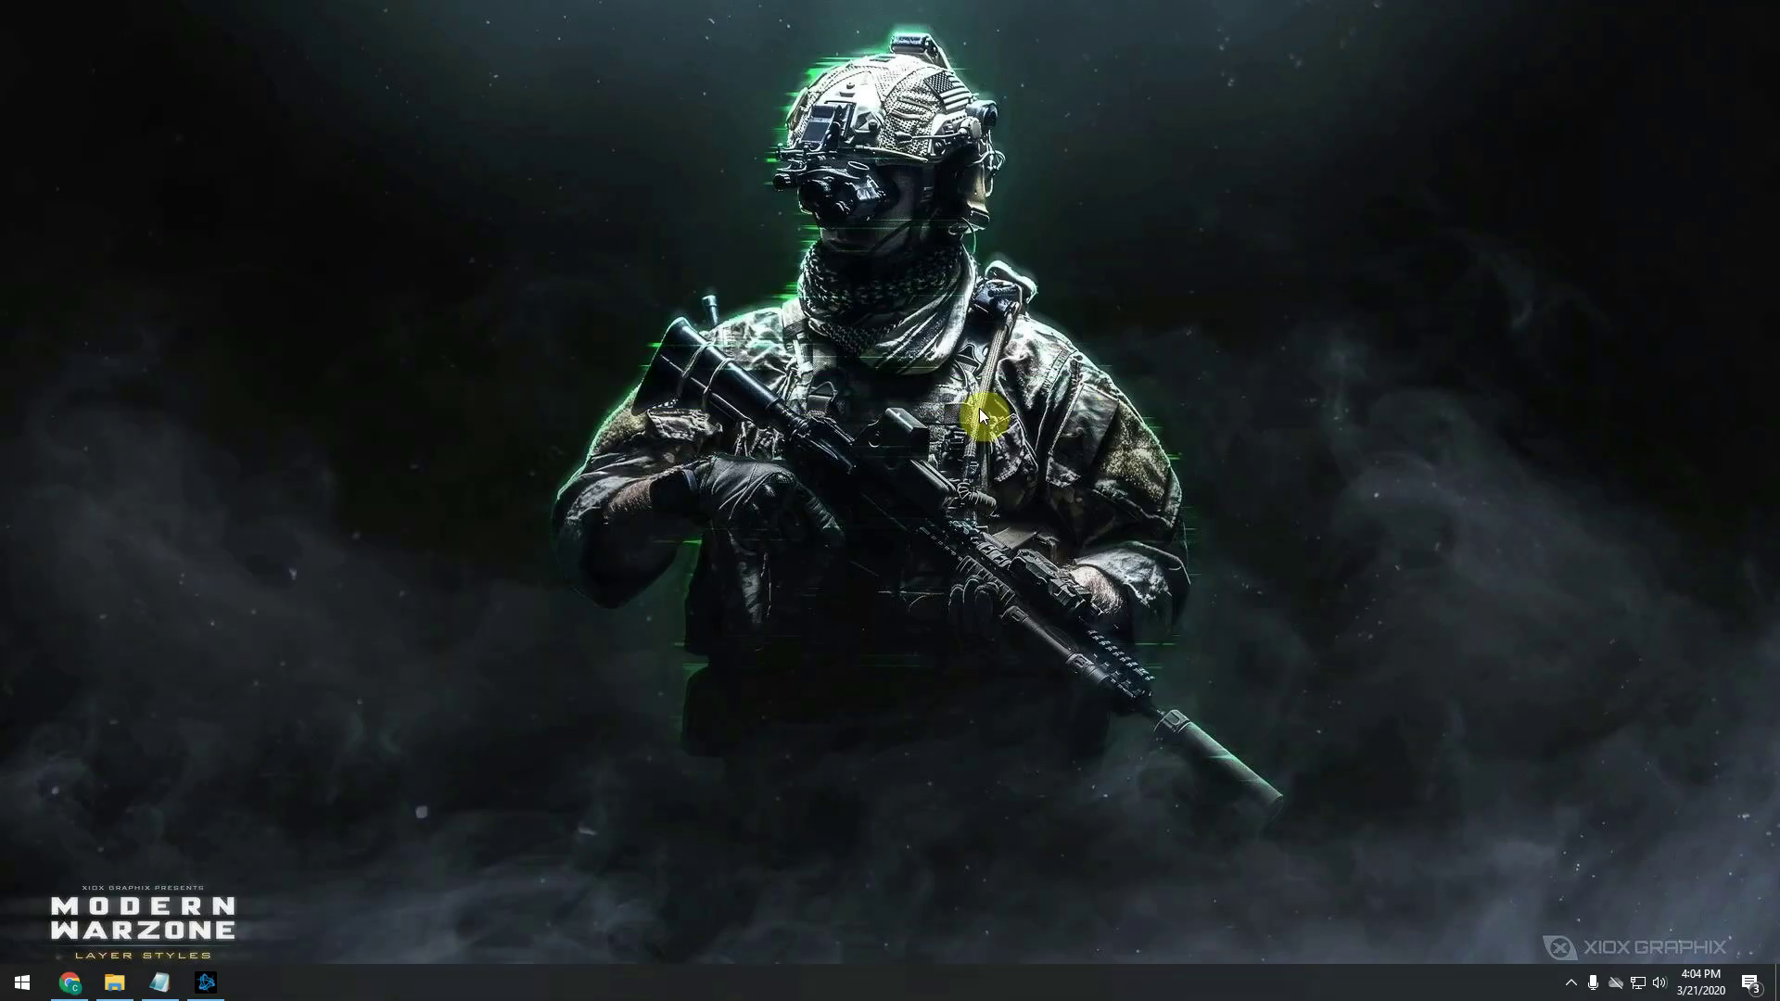
right_click(1143, 382)
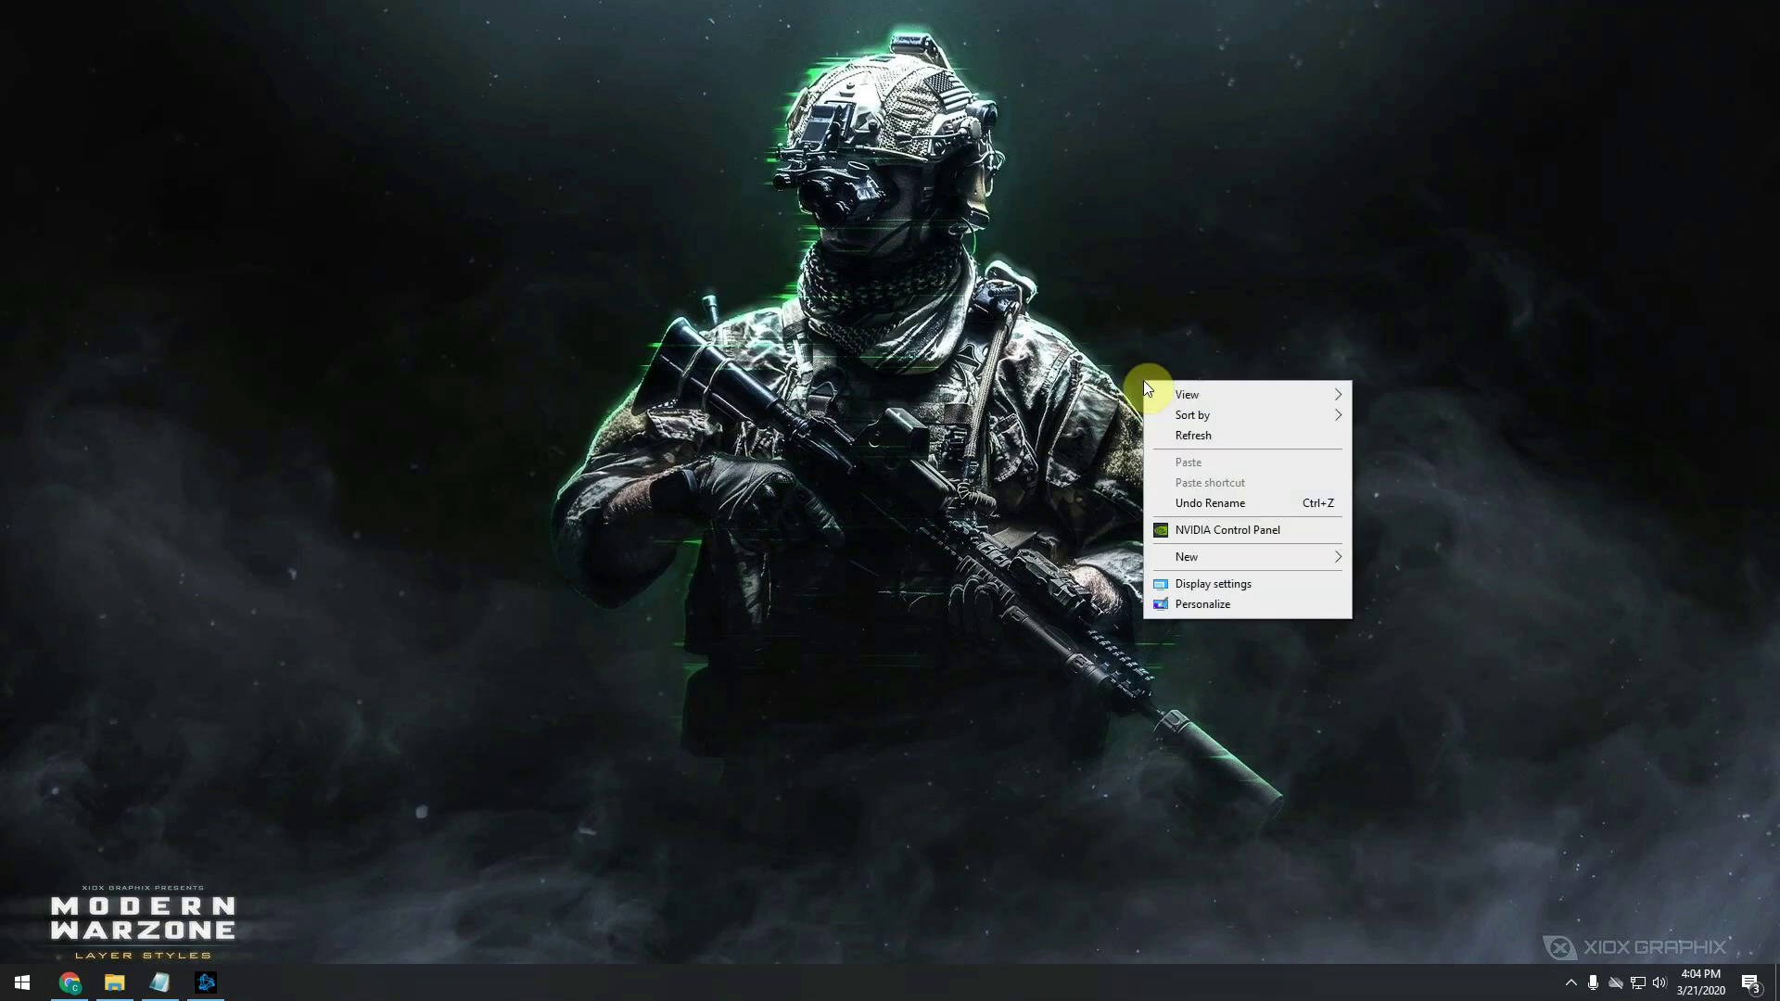
click(1210, 533)
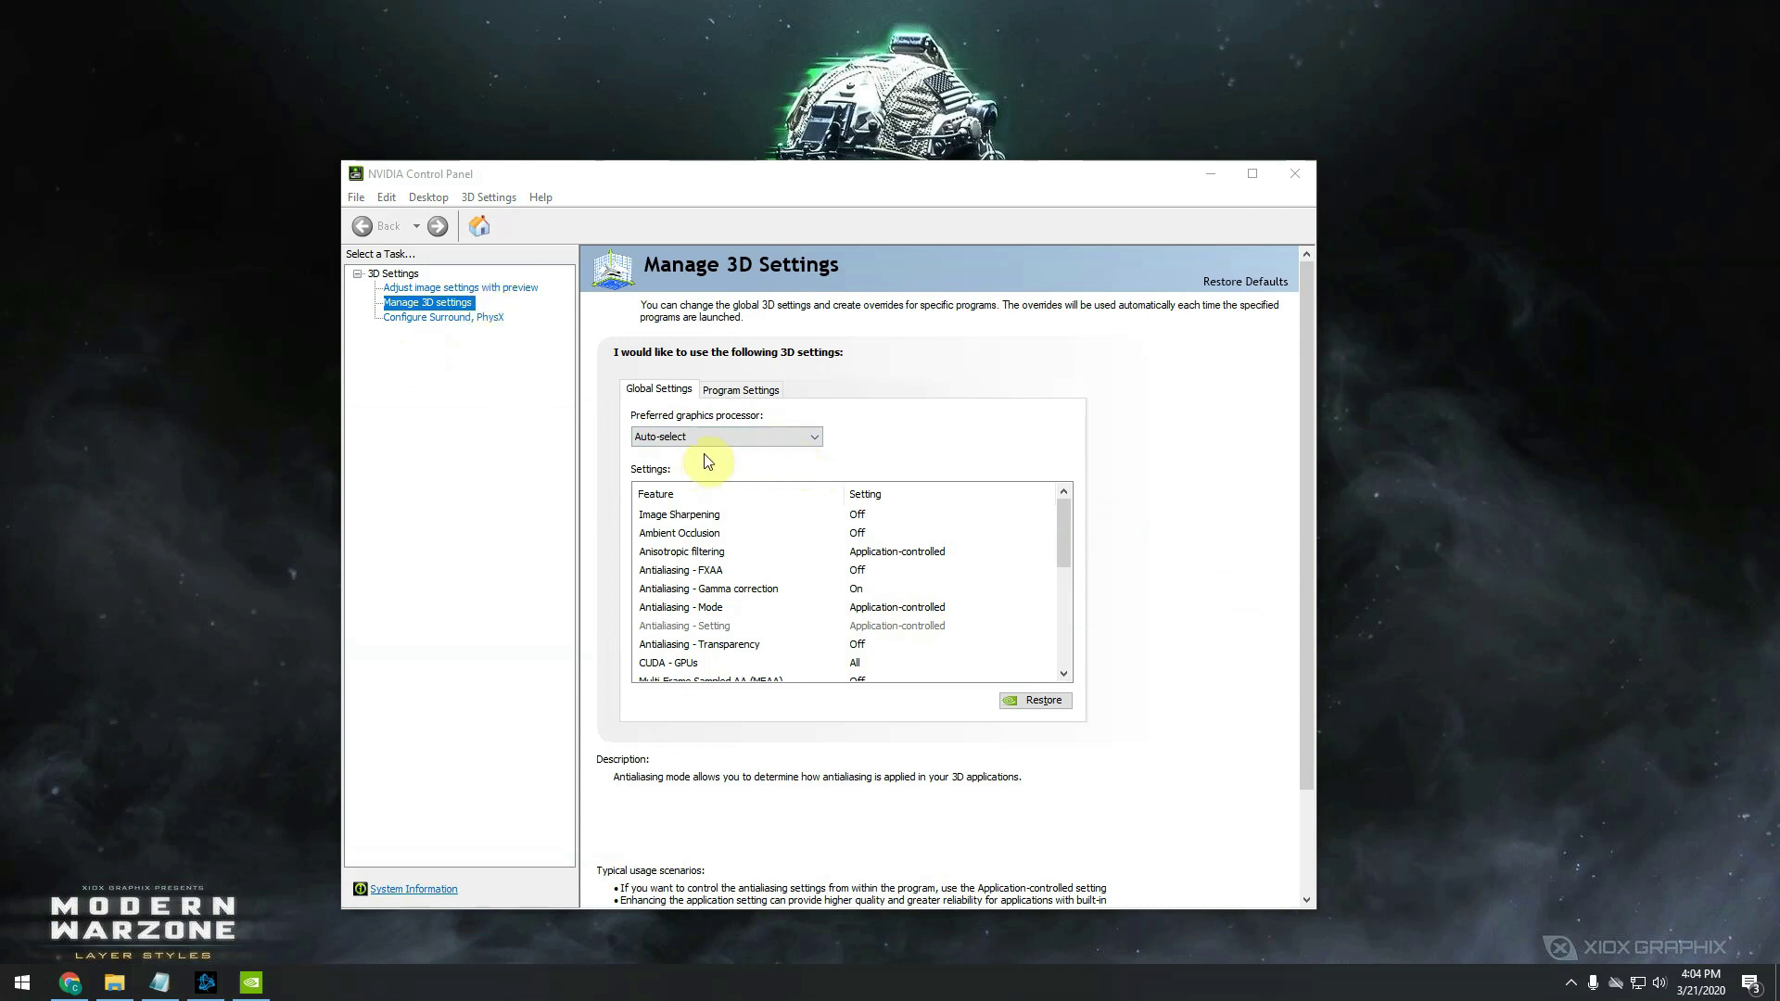
Select Call of Duty: Modern Warfare on the Program Settings tab, cancelling the Add program dialog
click(747, 389)
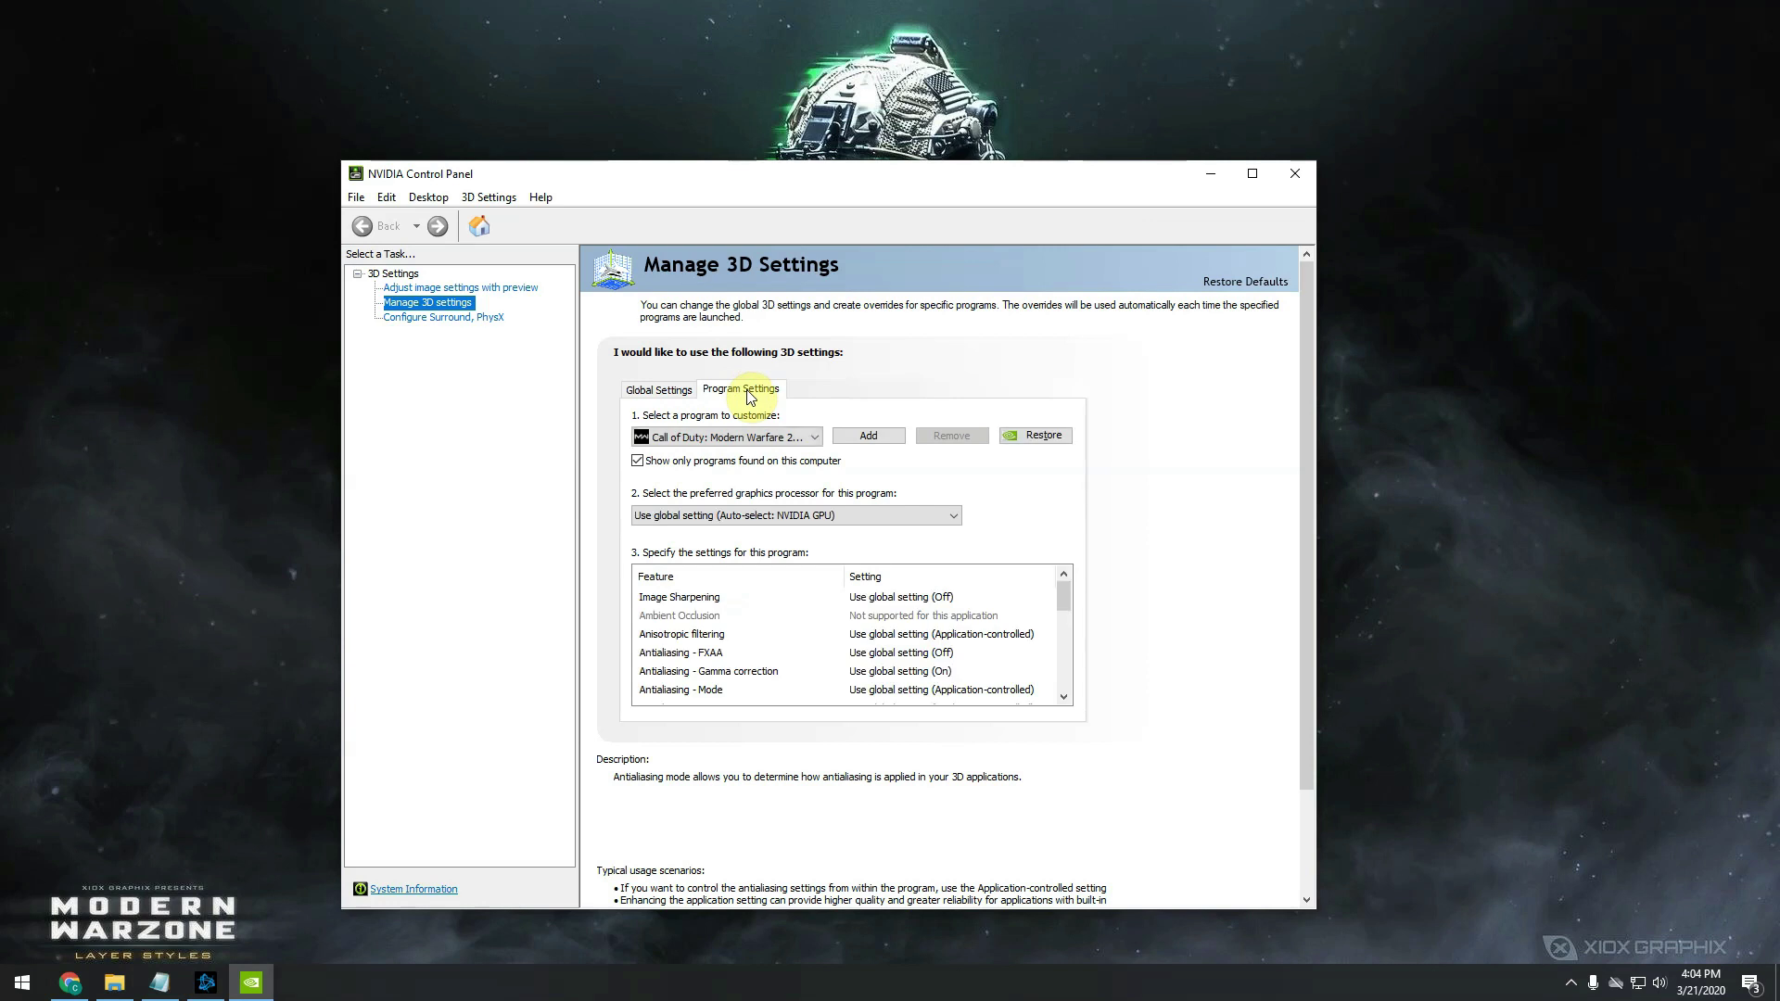
click(727, 437)
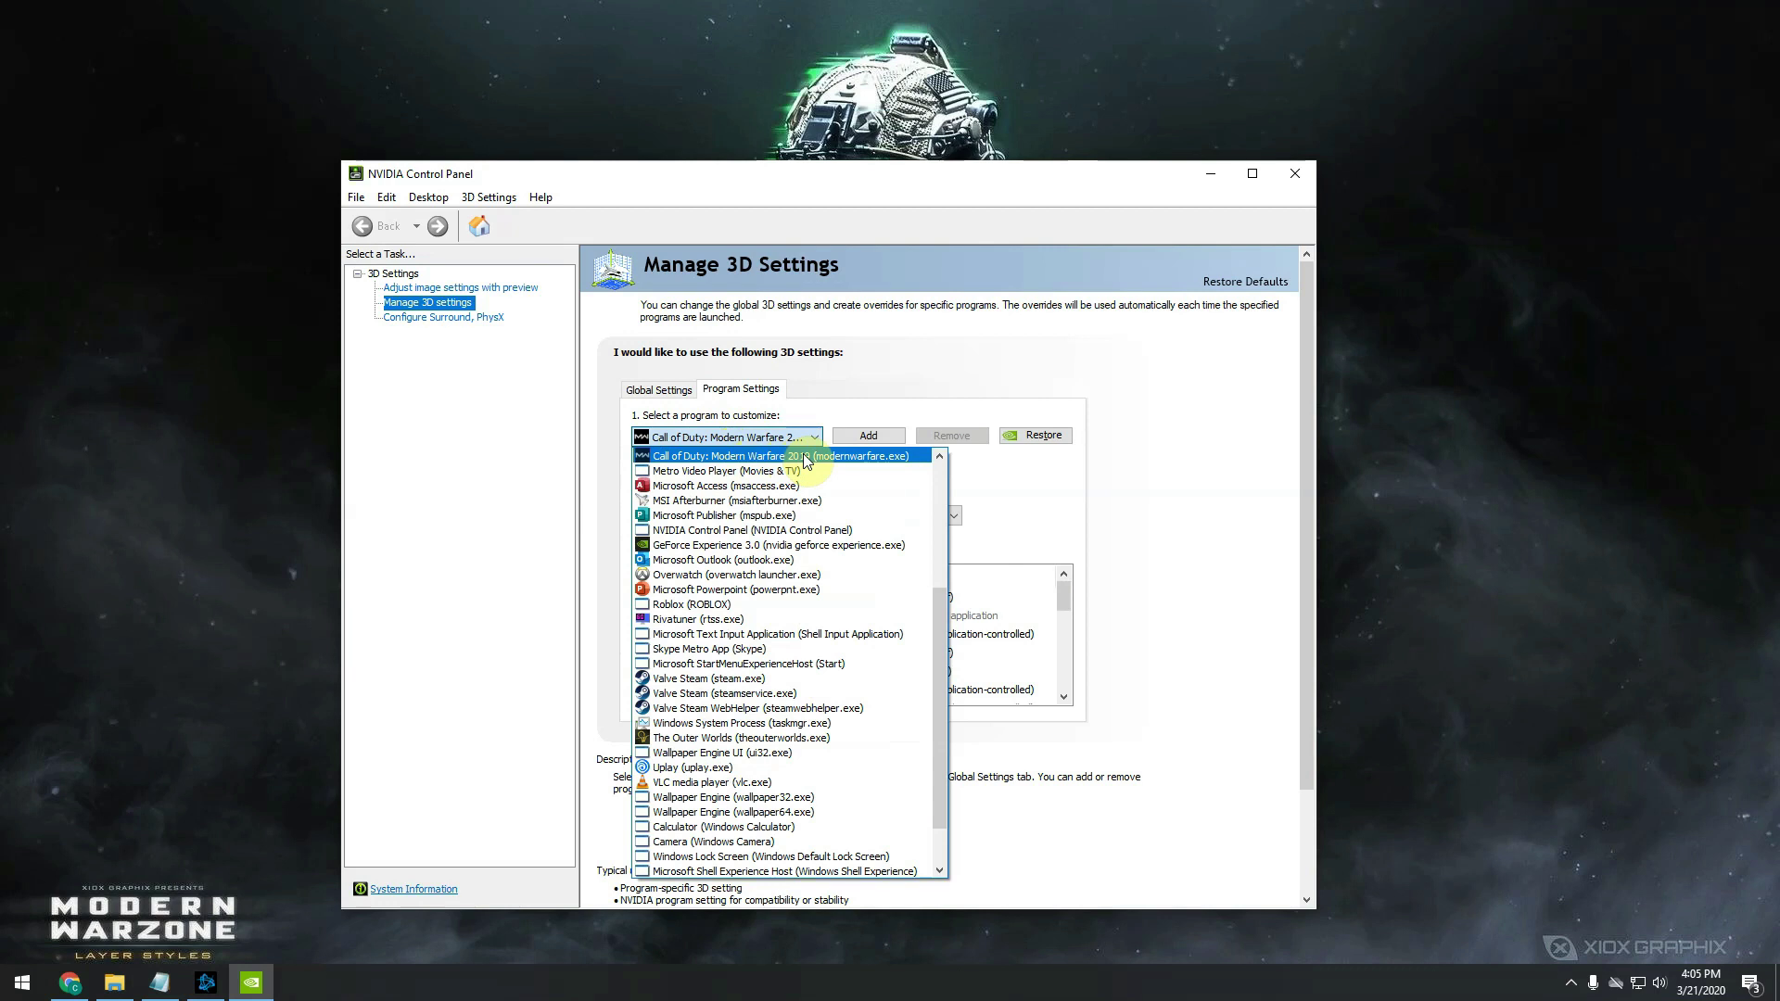
click(805, 456)
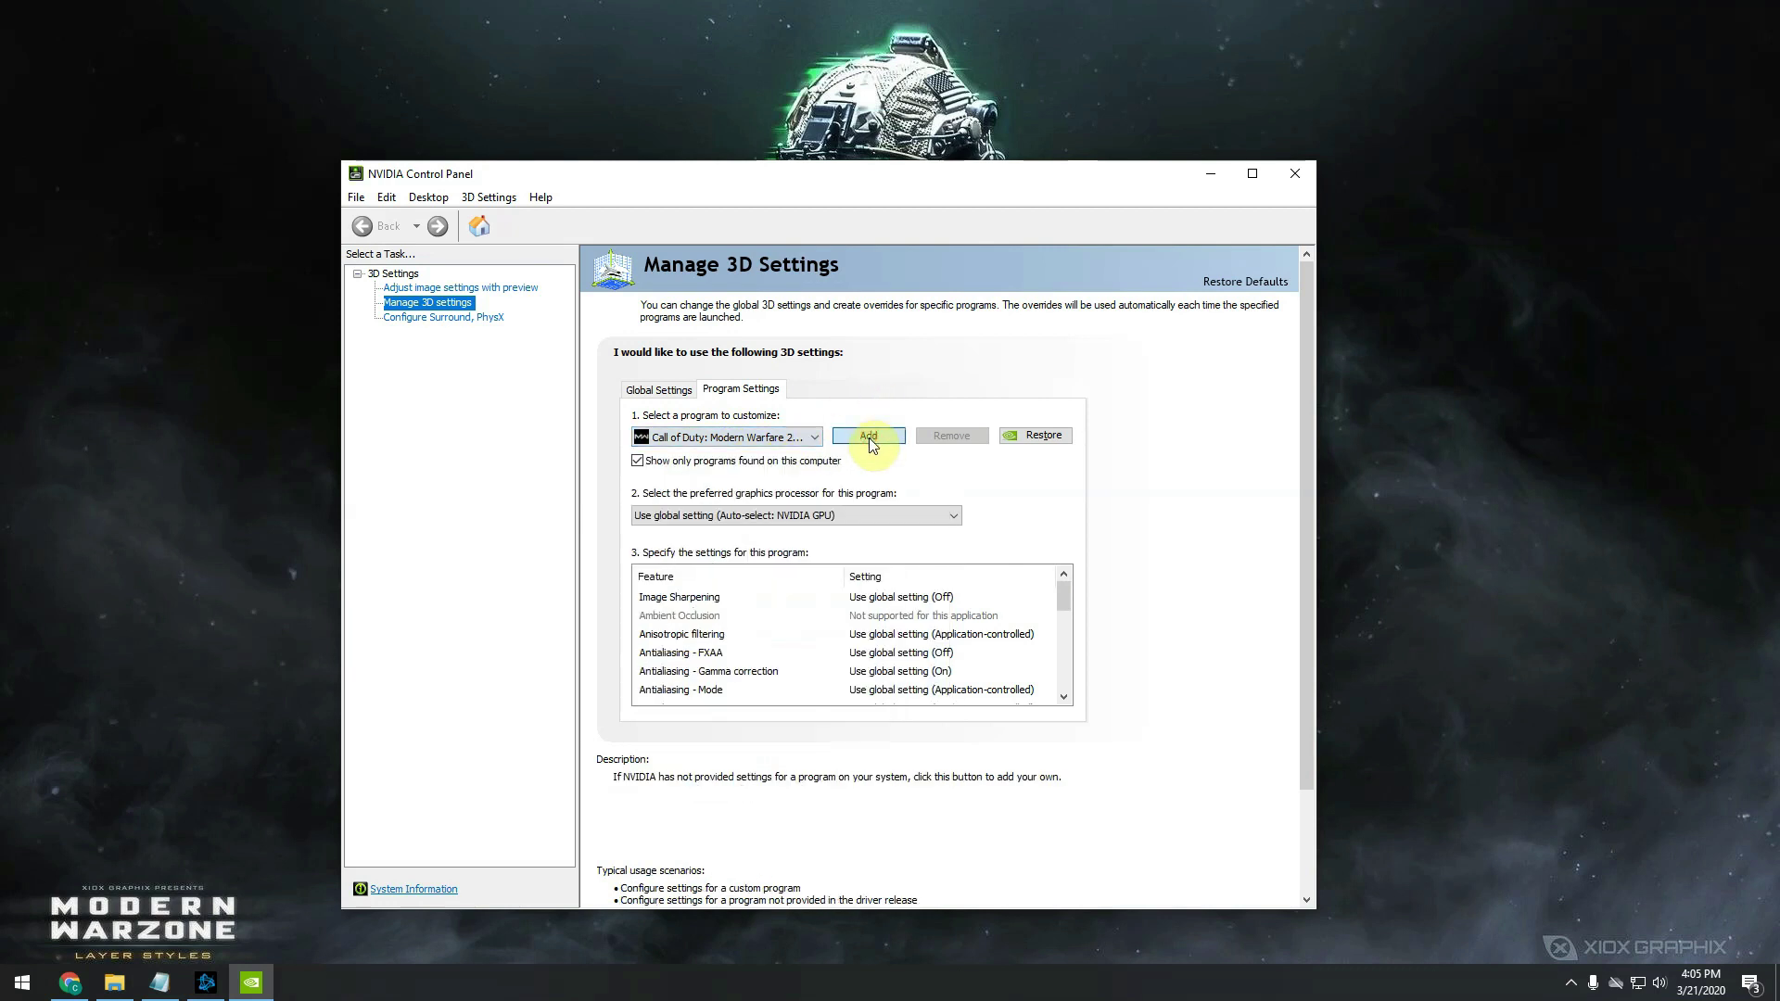
click(870, 436)
click(750, 499)
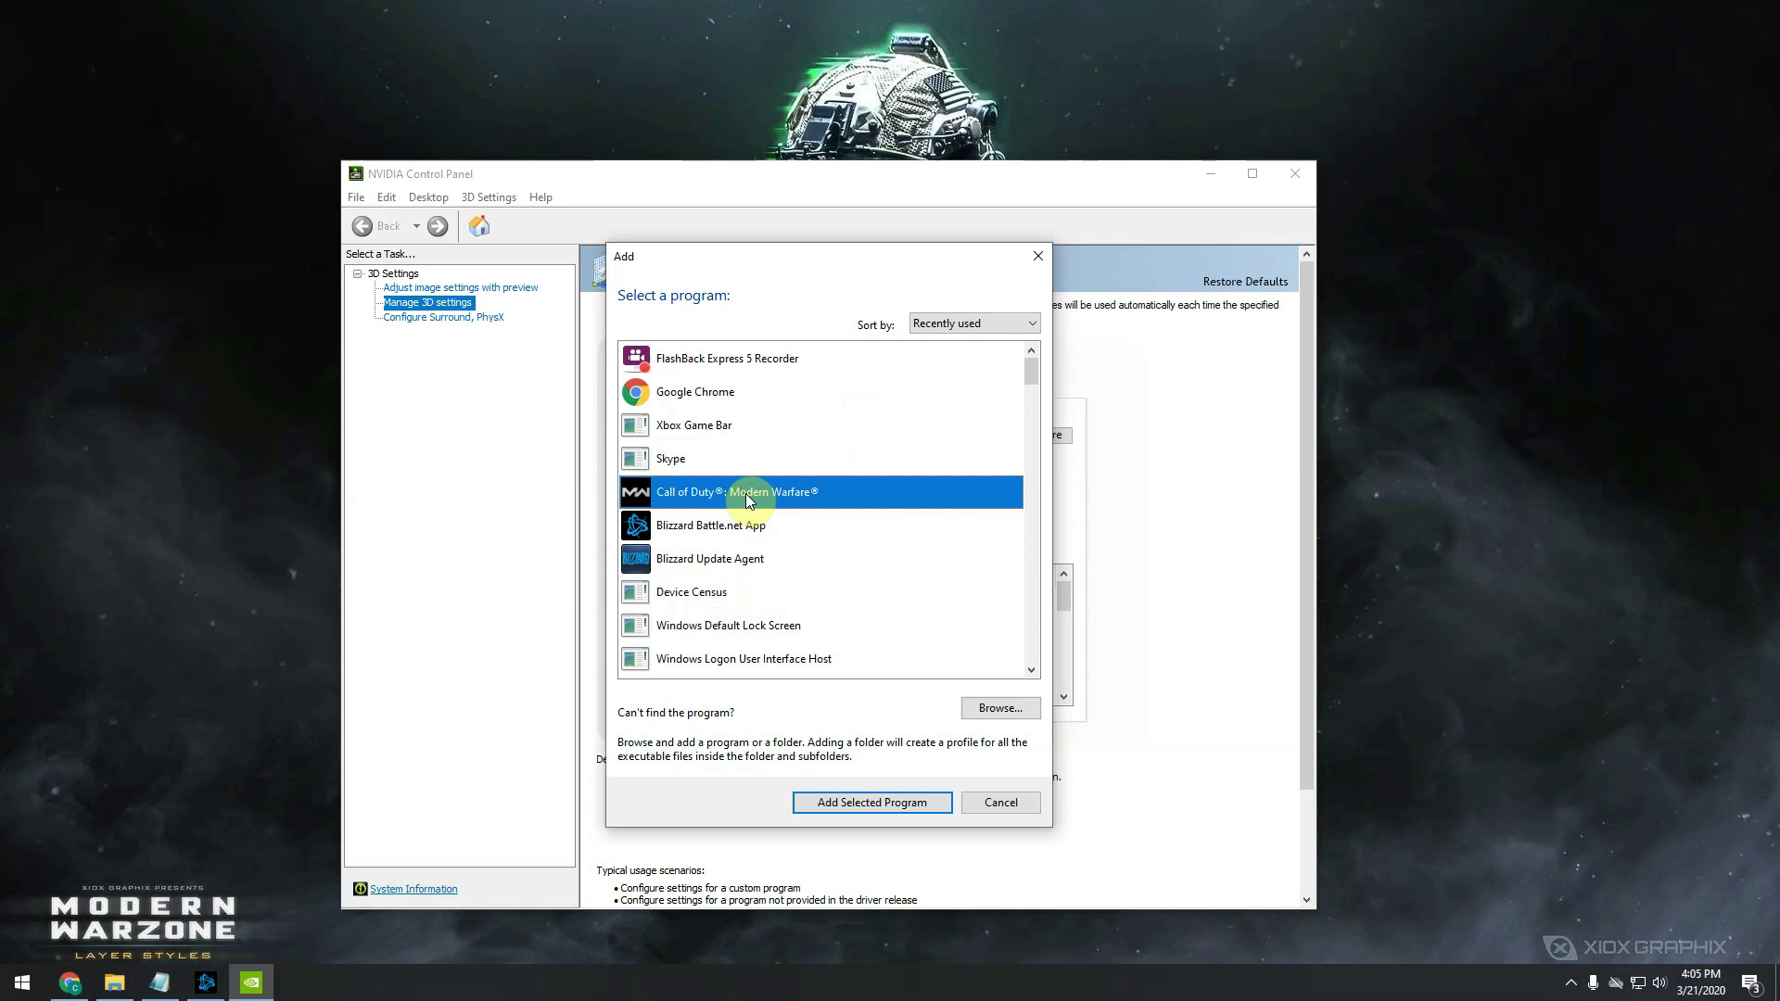
click(1001, 803)
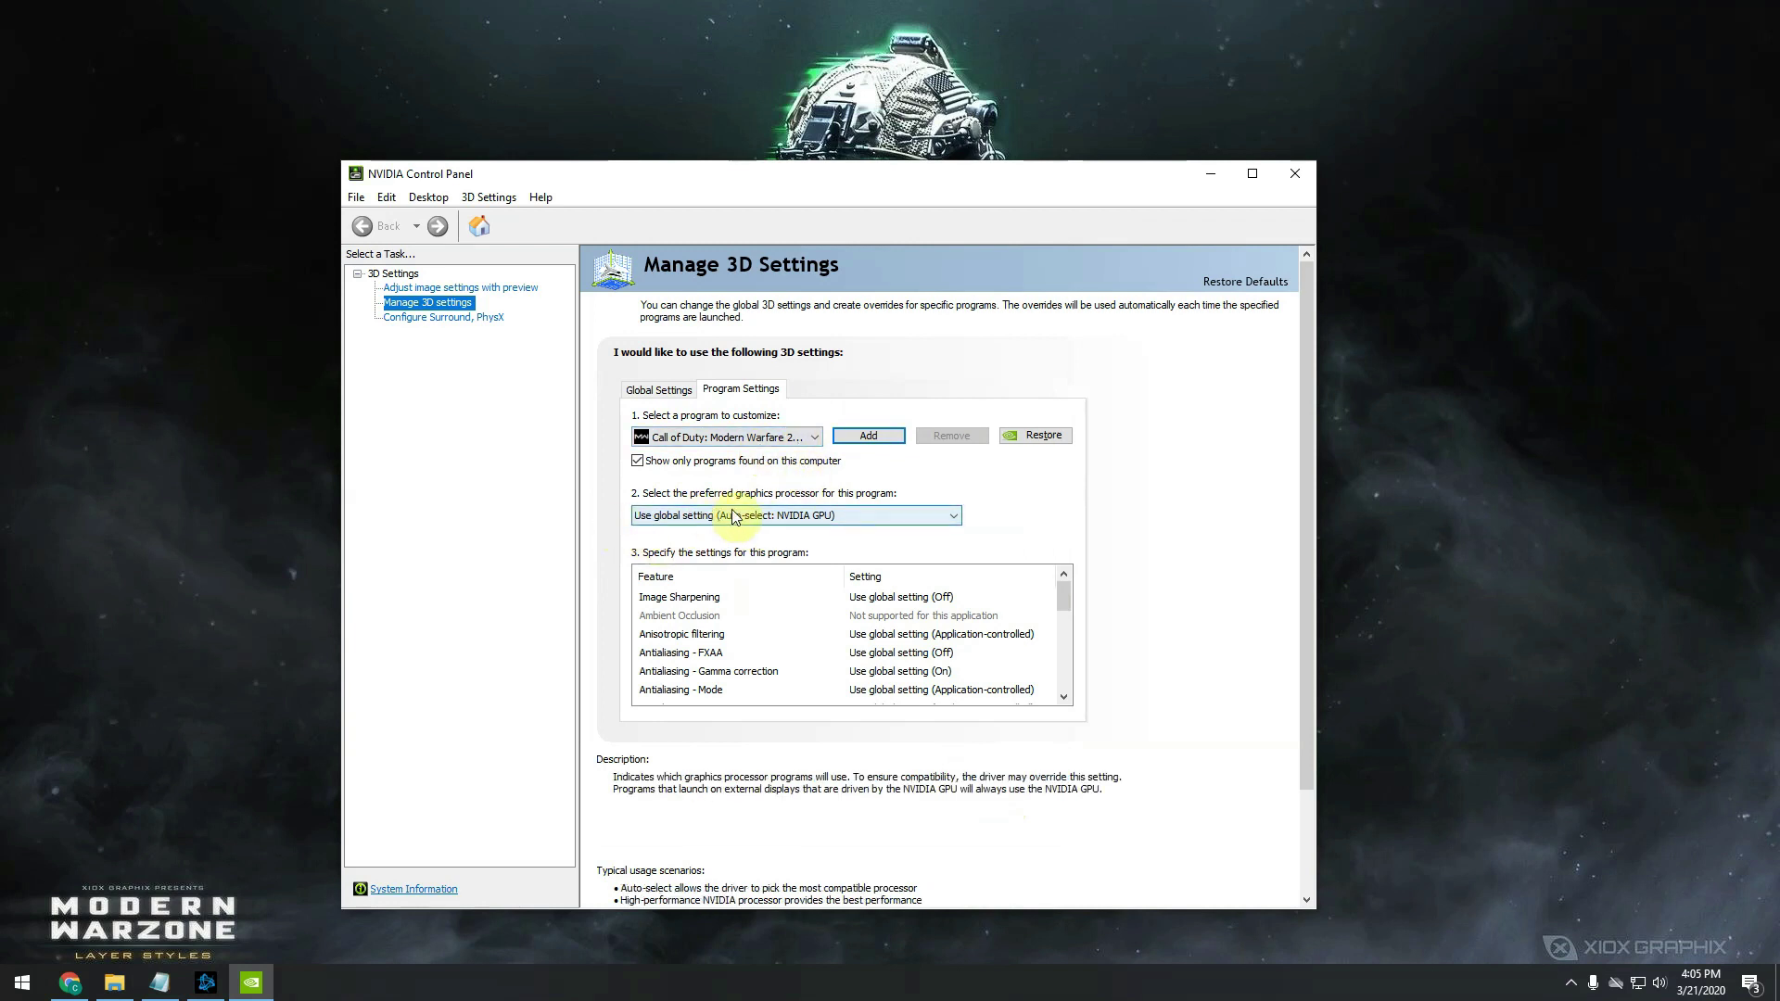
Keep the graphics processor unchanged and set Anisotropic filtering to 2x
click(830, 516)
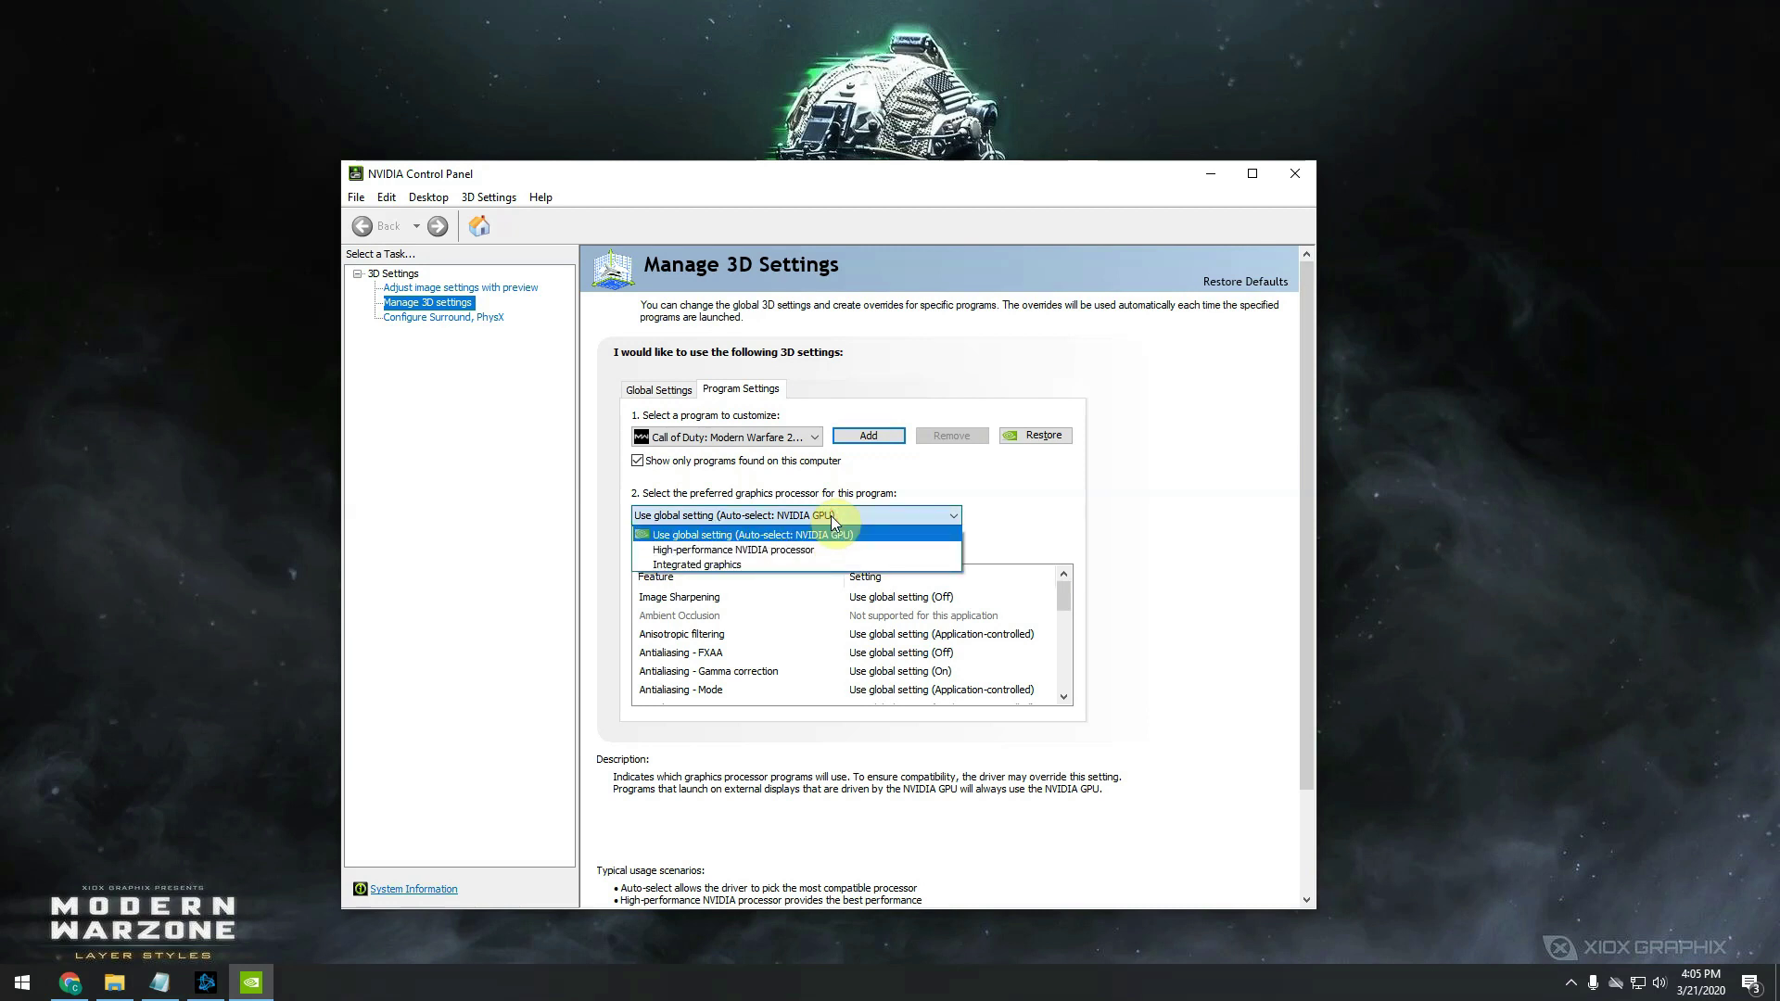
click(1045, 508)
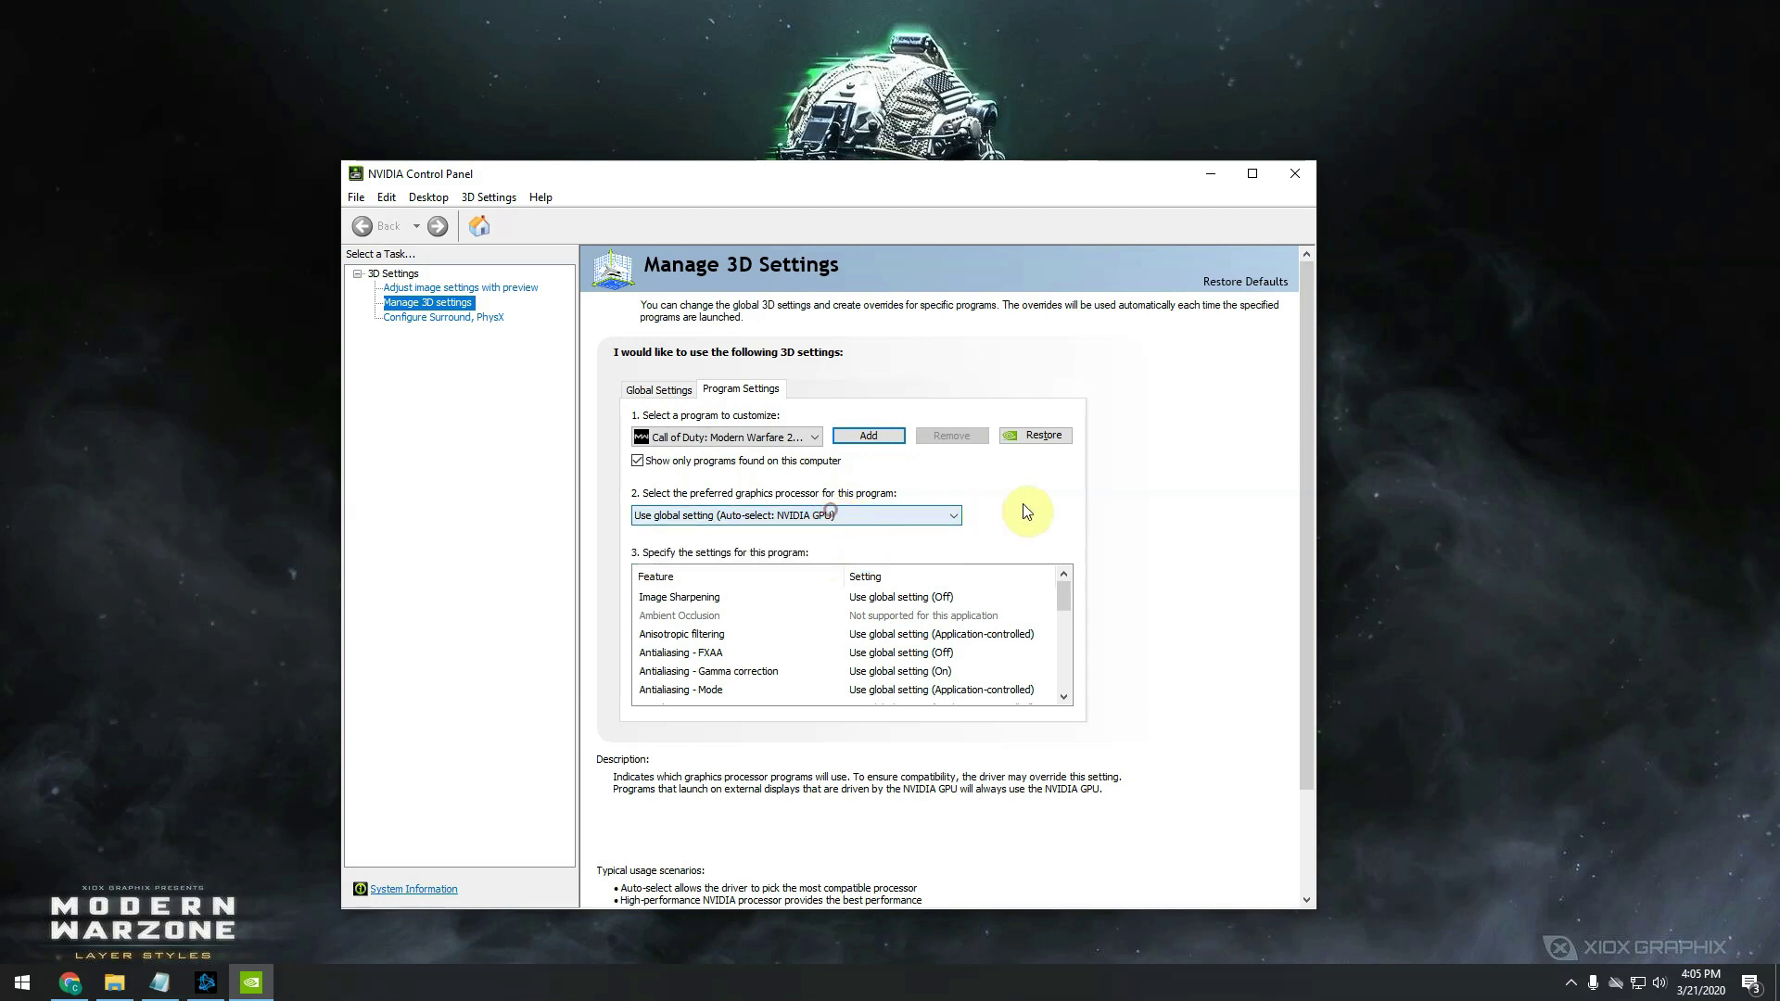
mouse_move(656, 638)
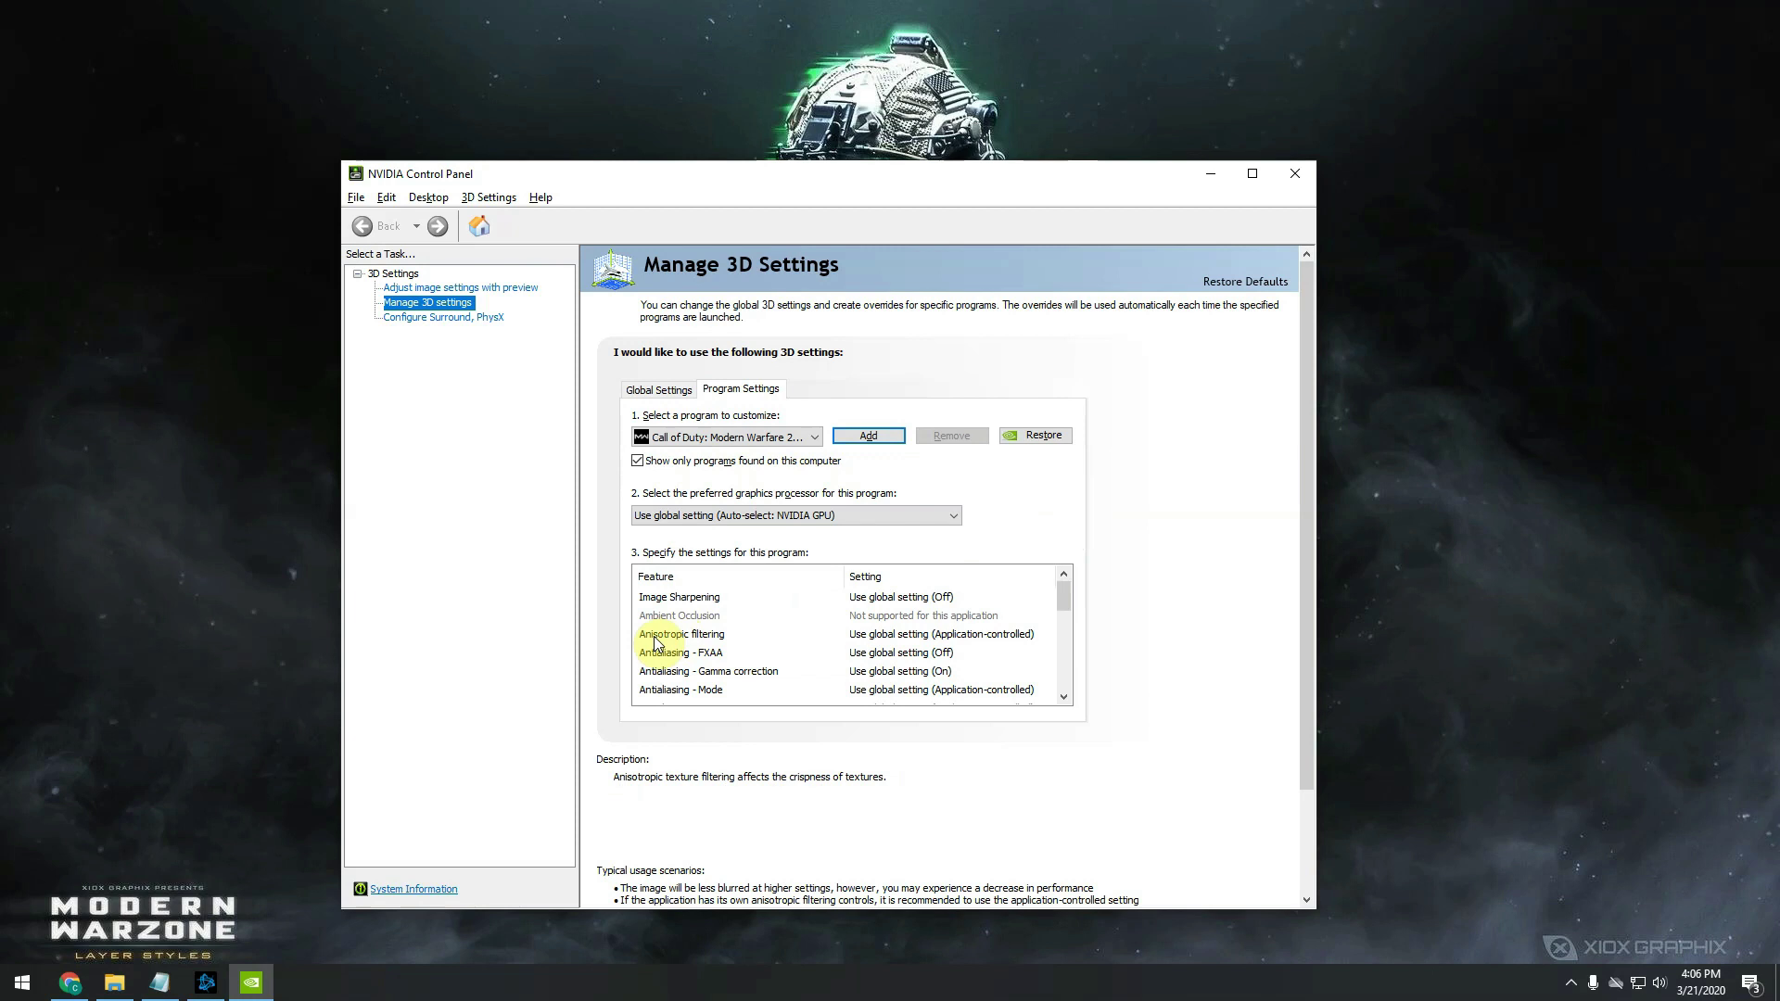
click(988, 637)
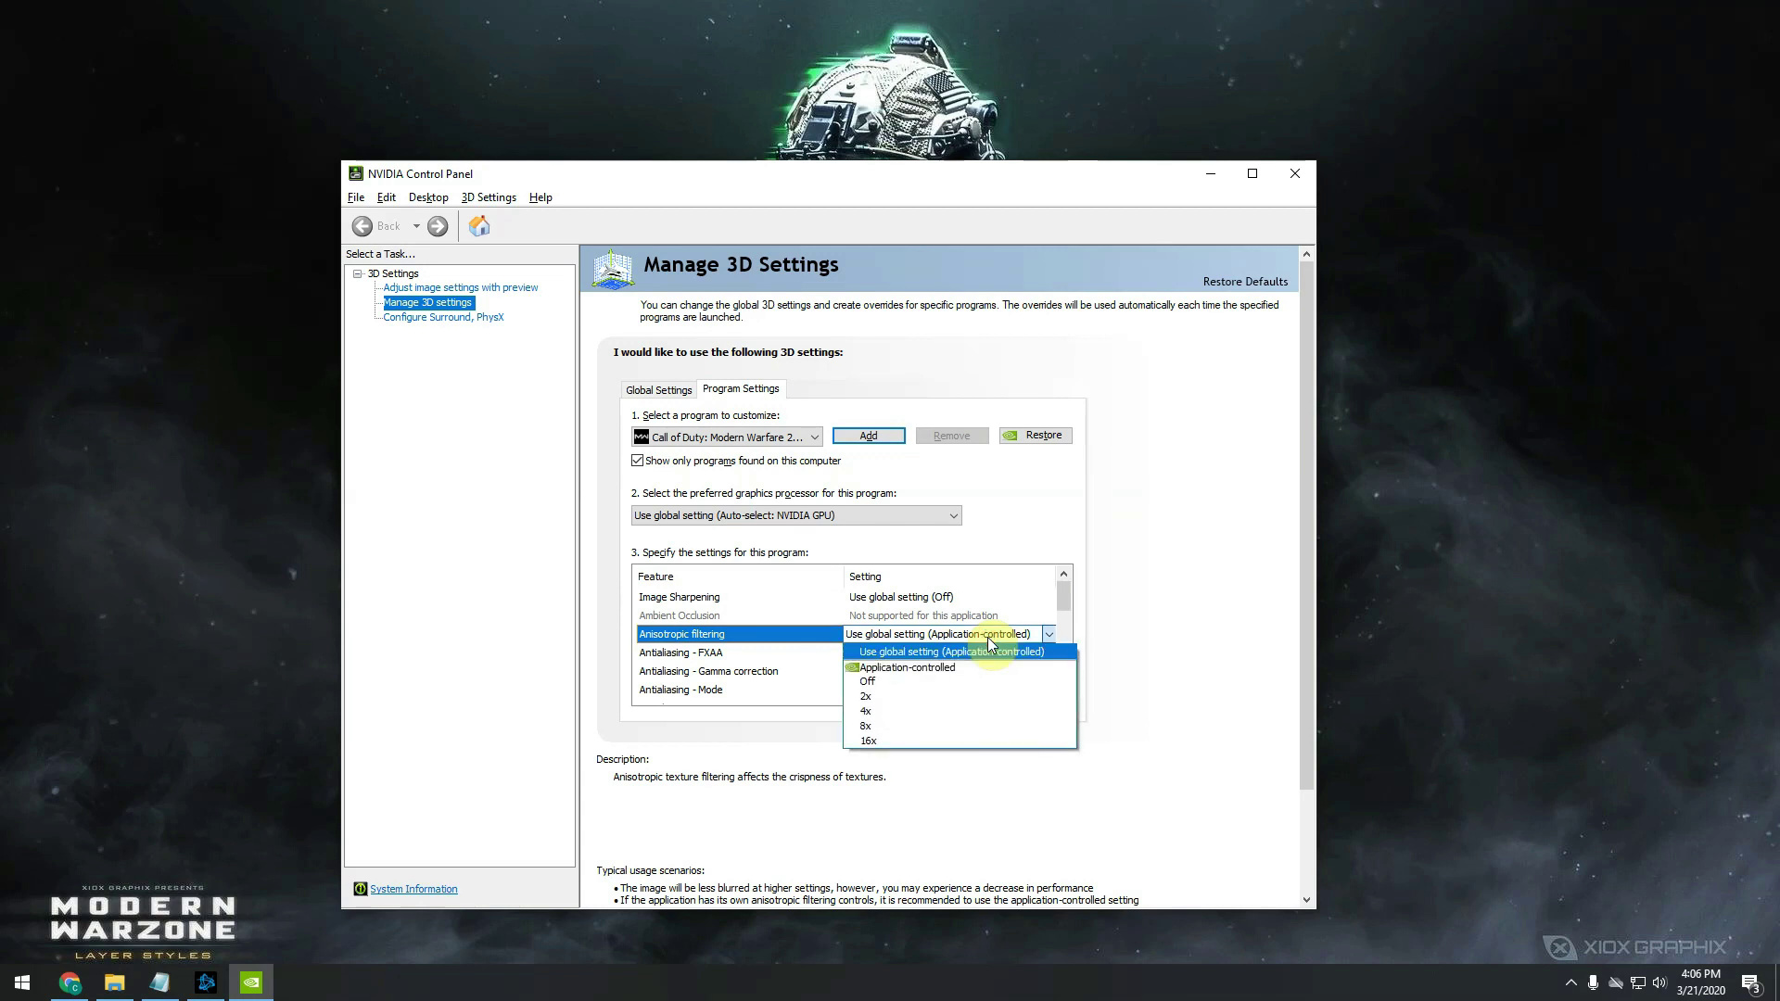
click(946, 697)
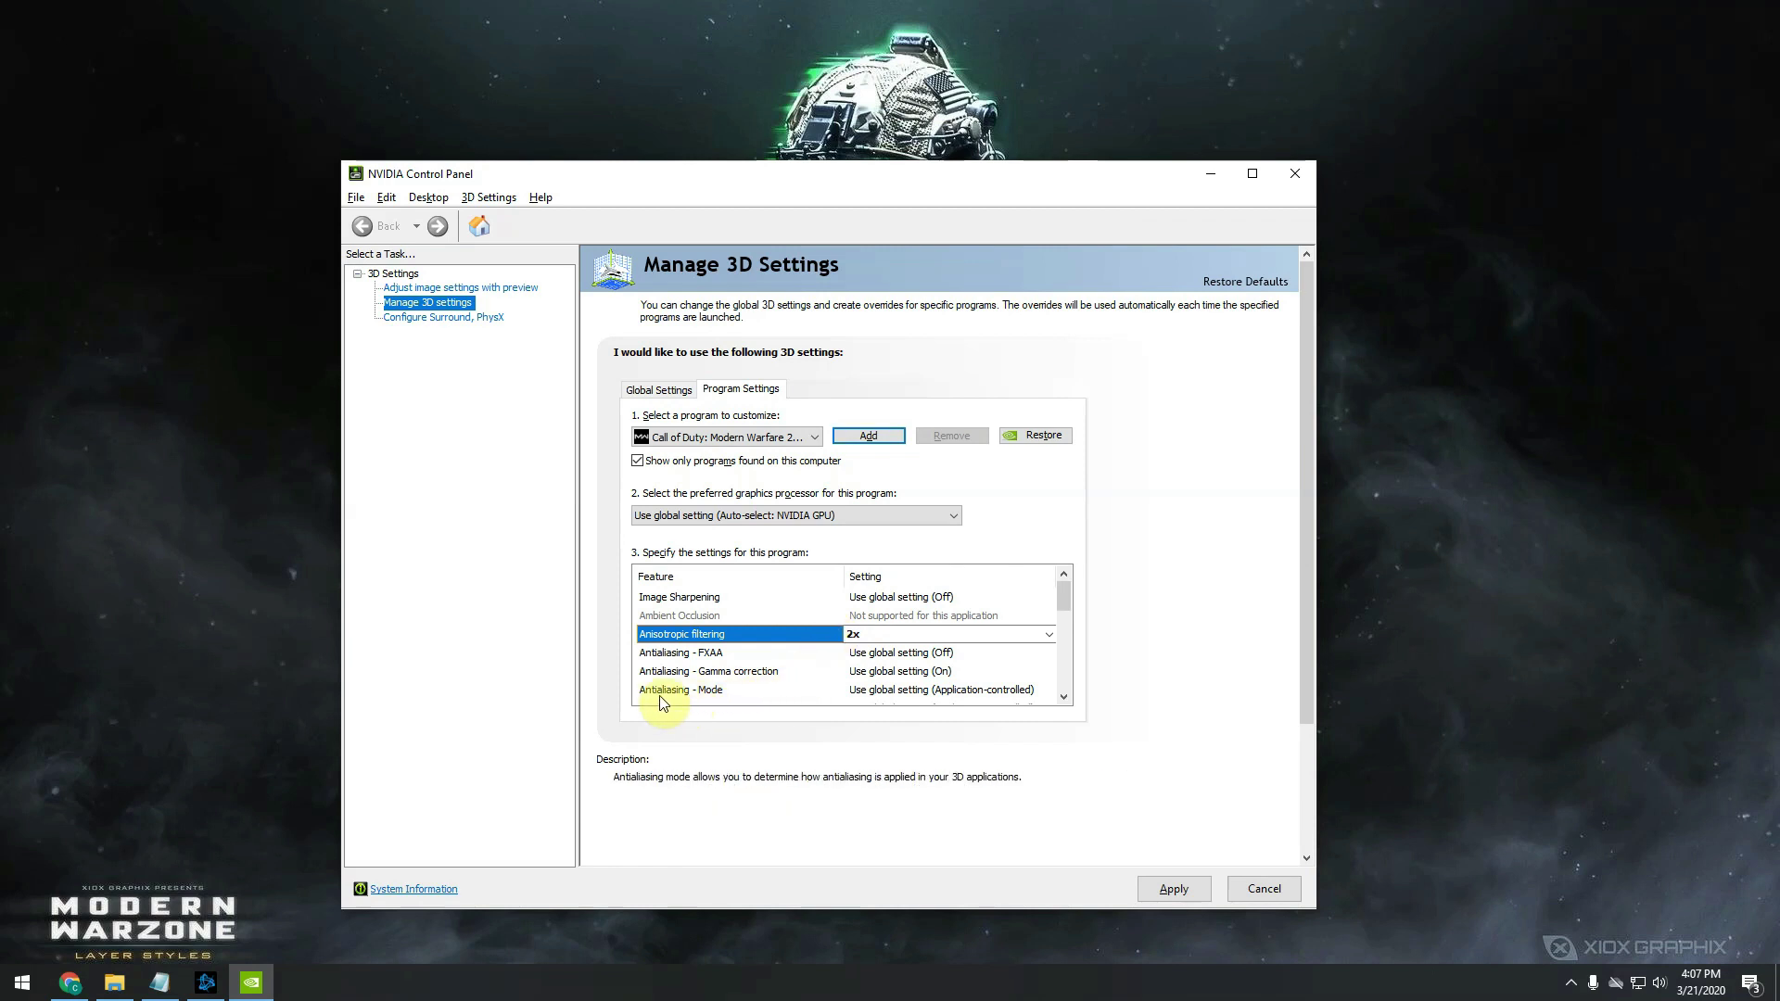
Set Antialiasing - Mode to Override any application setting
click(728, 692)
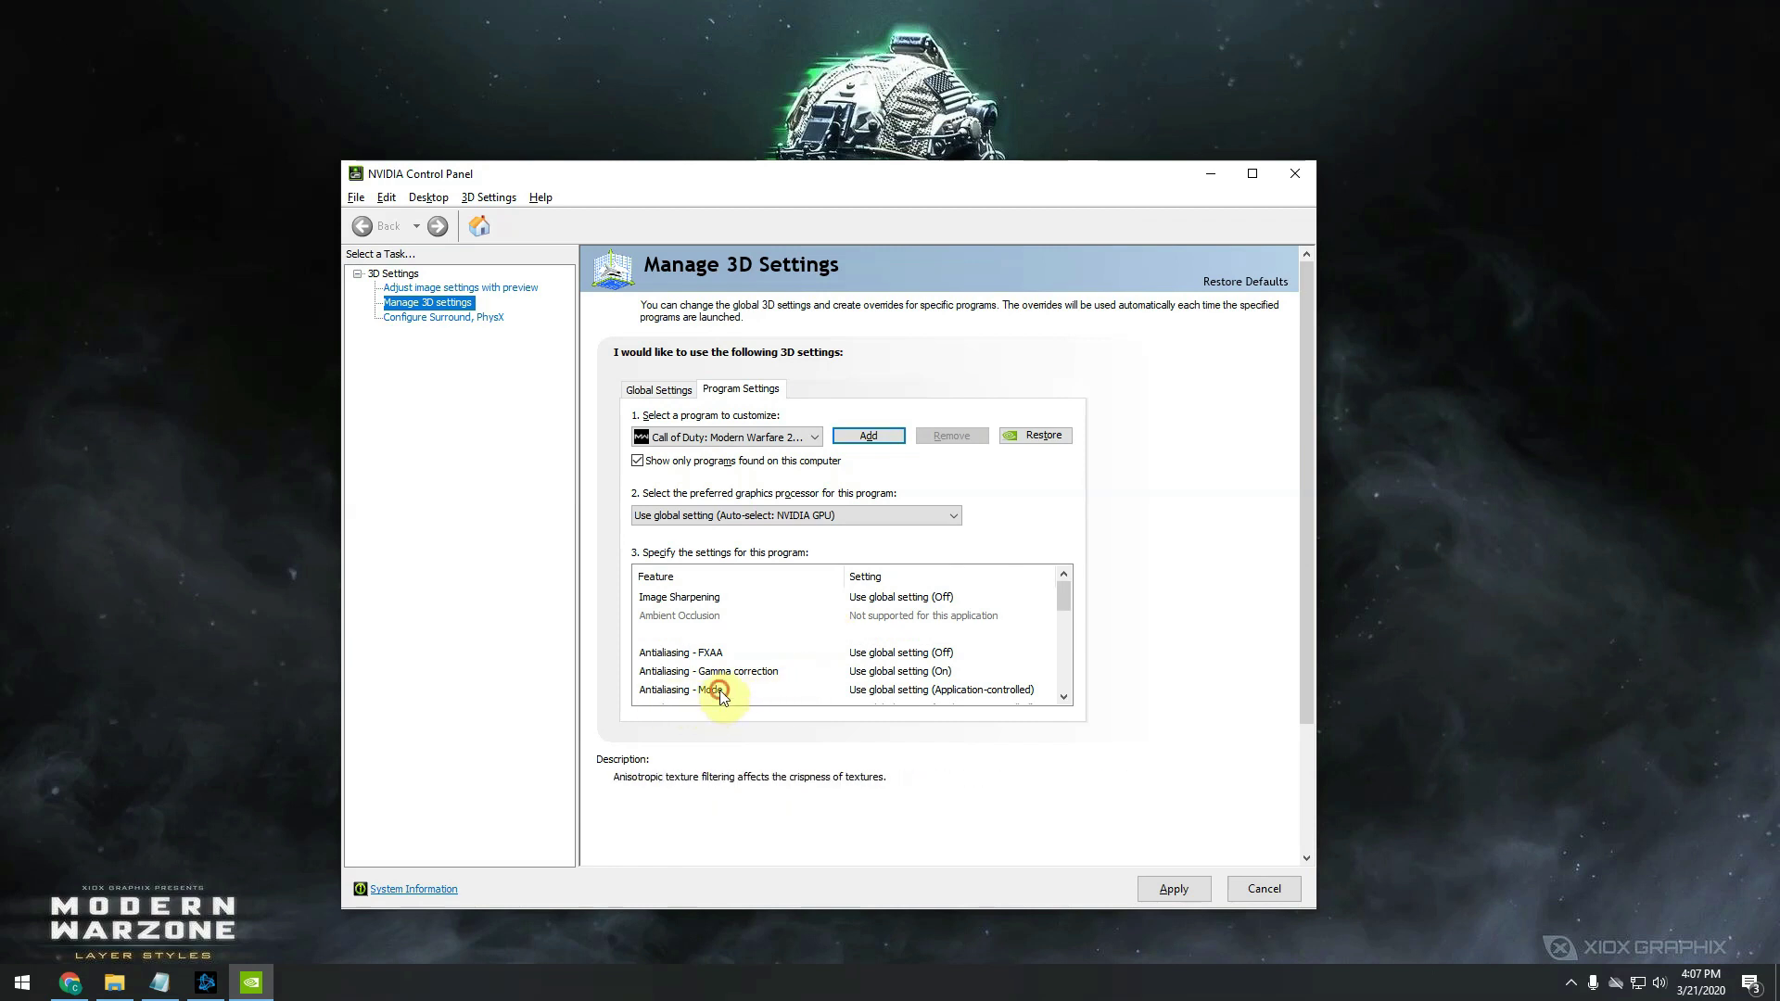
click(920, 694)
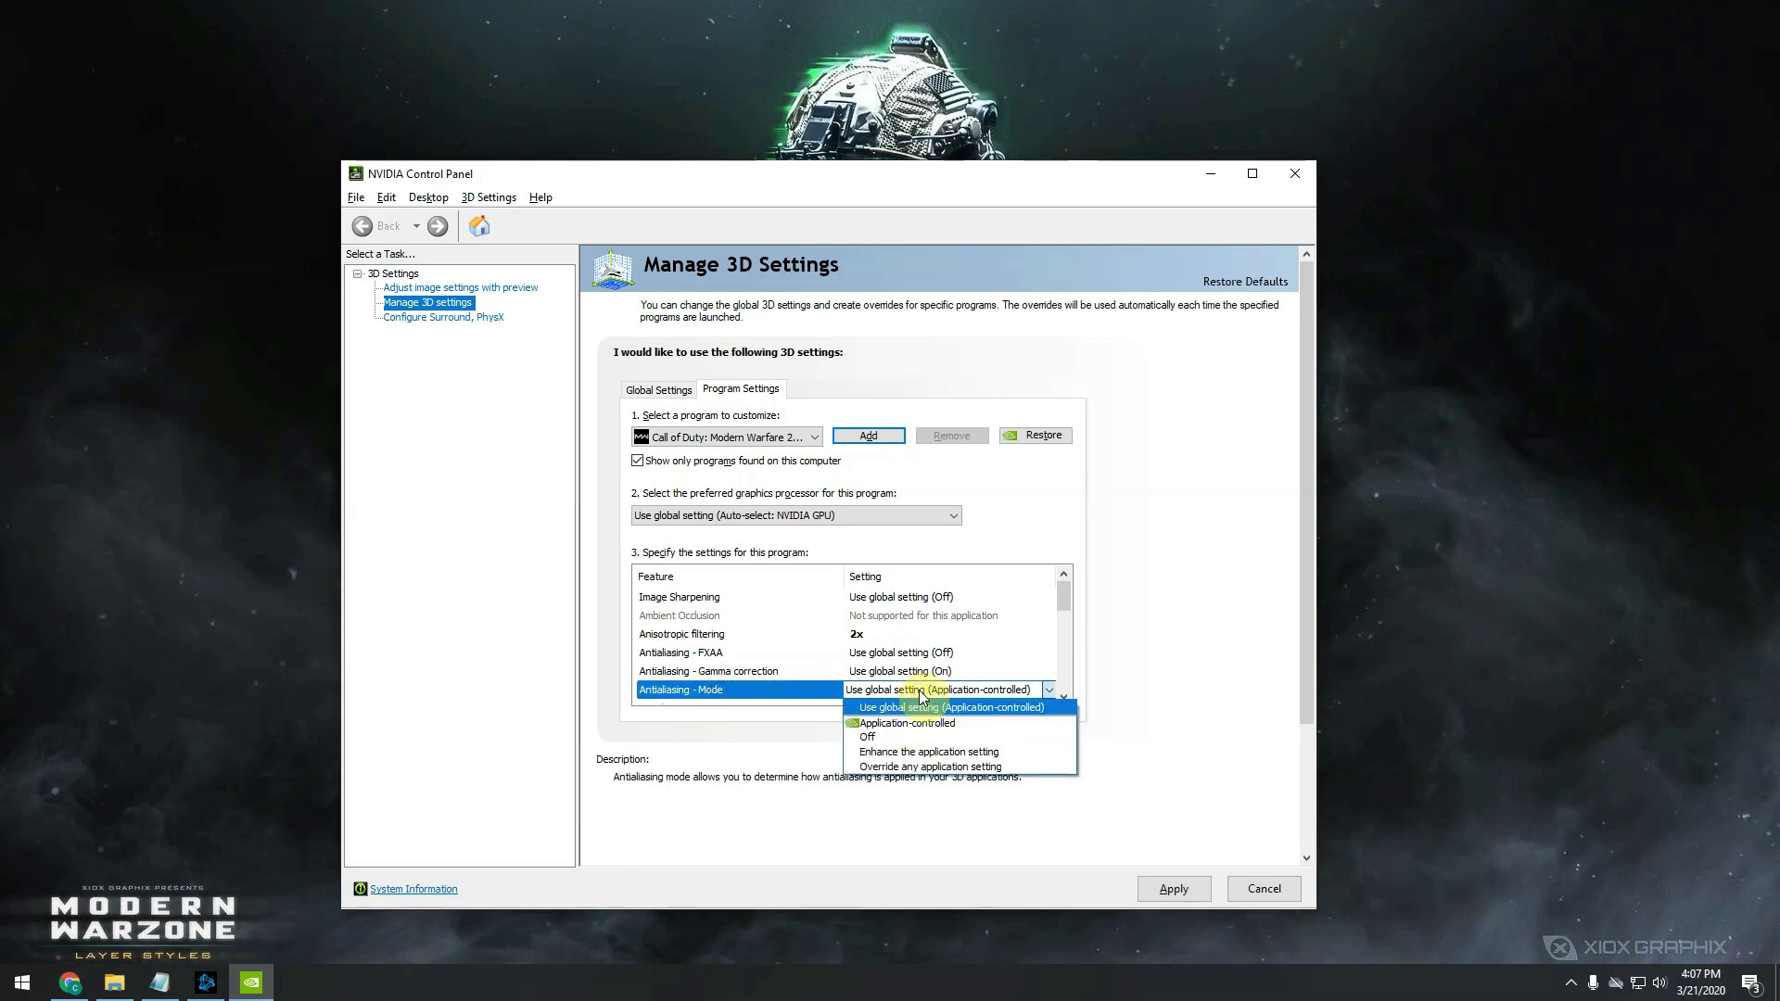
click(923, 768)
click(1062, 697)
click(1063, 697)
click(1062, 697)
click(1063, 697)
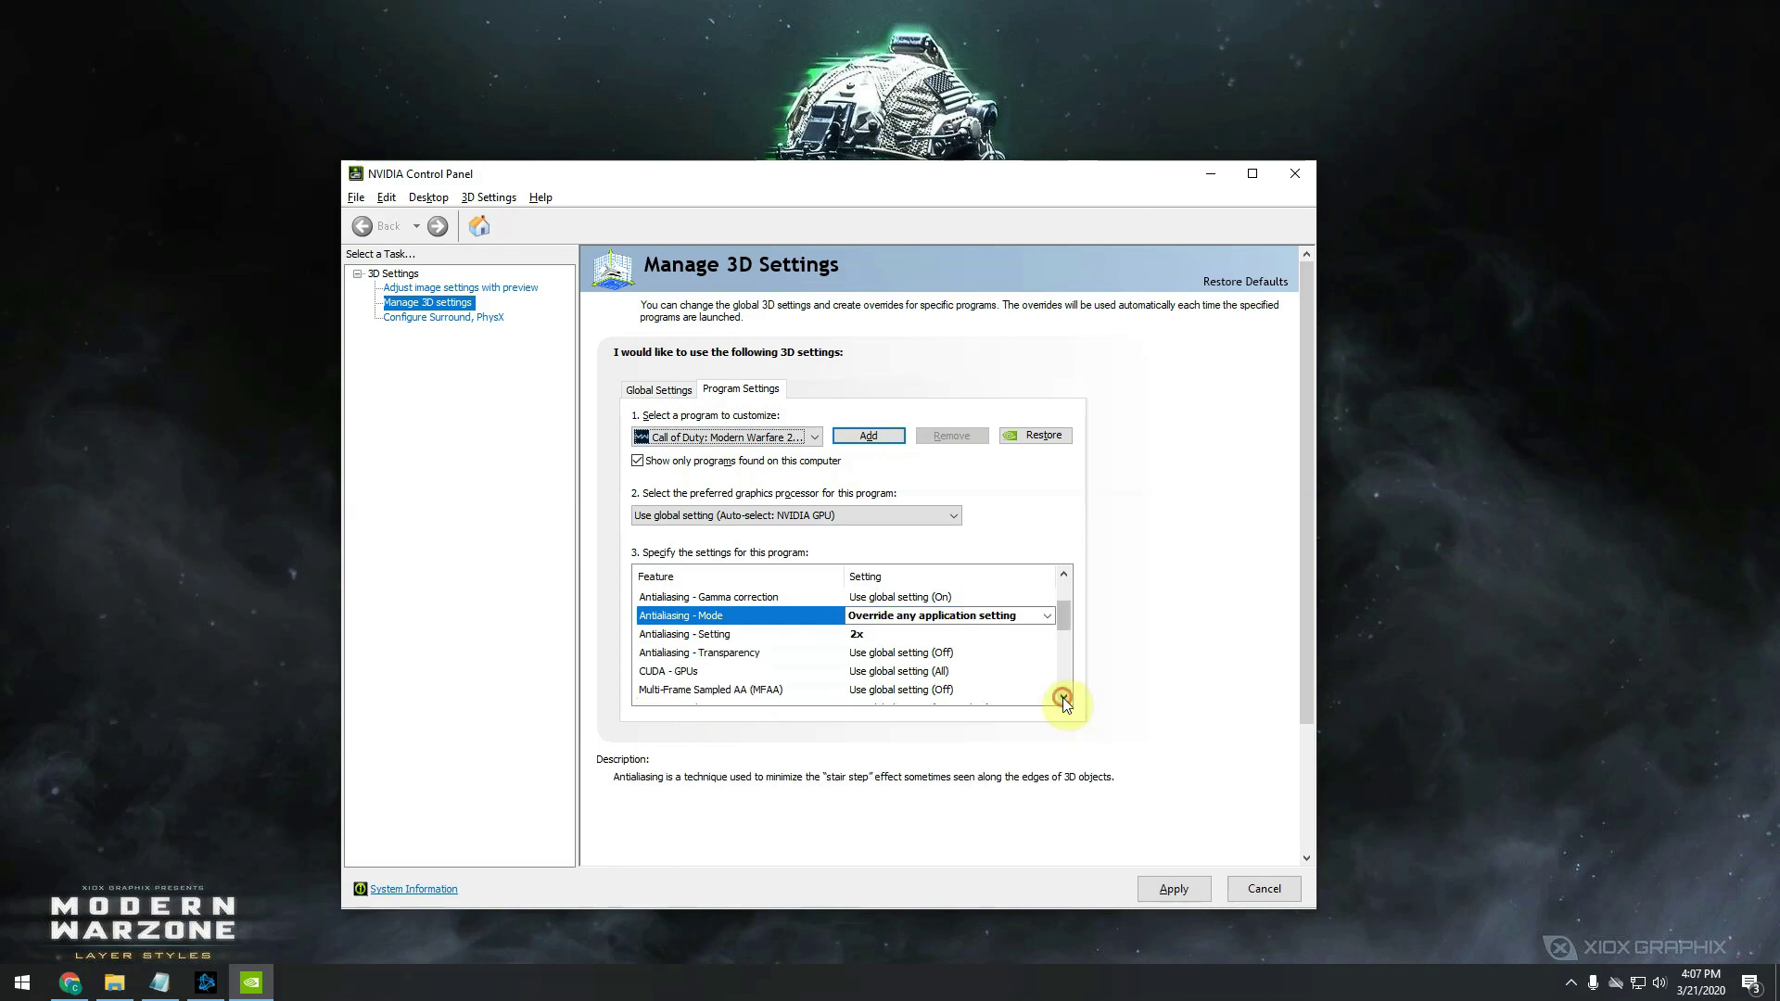
click(1063, 698)
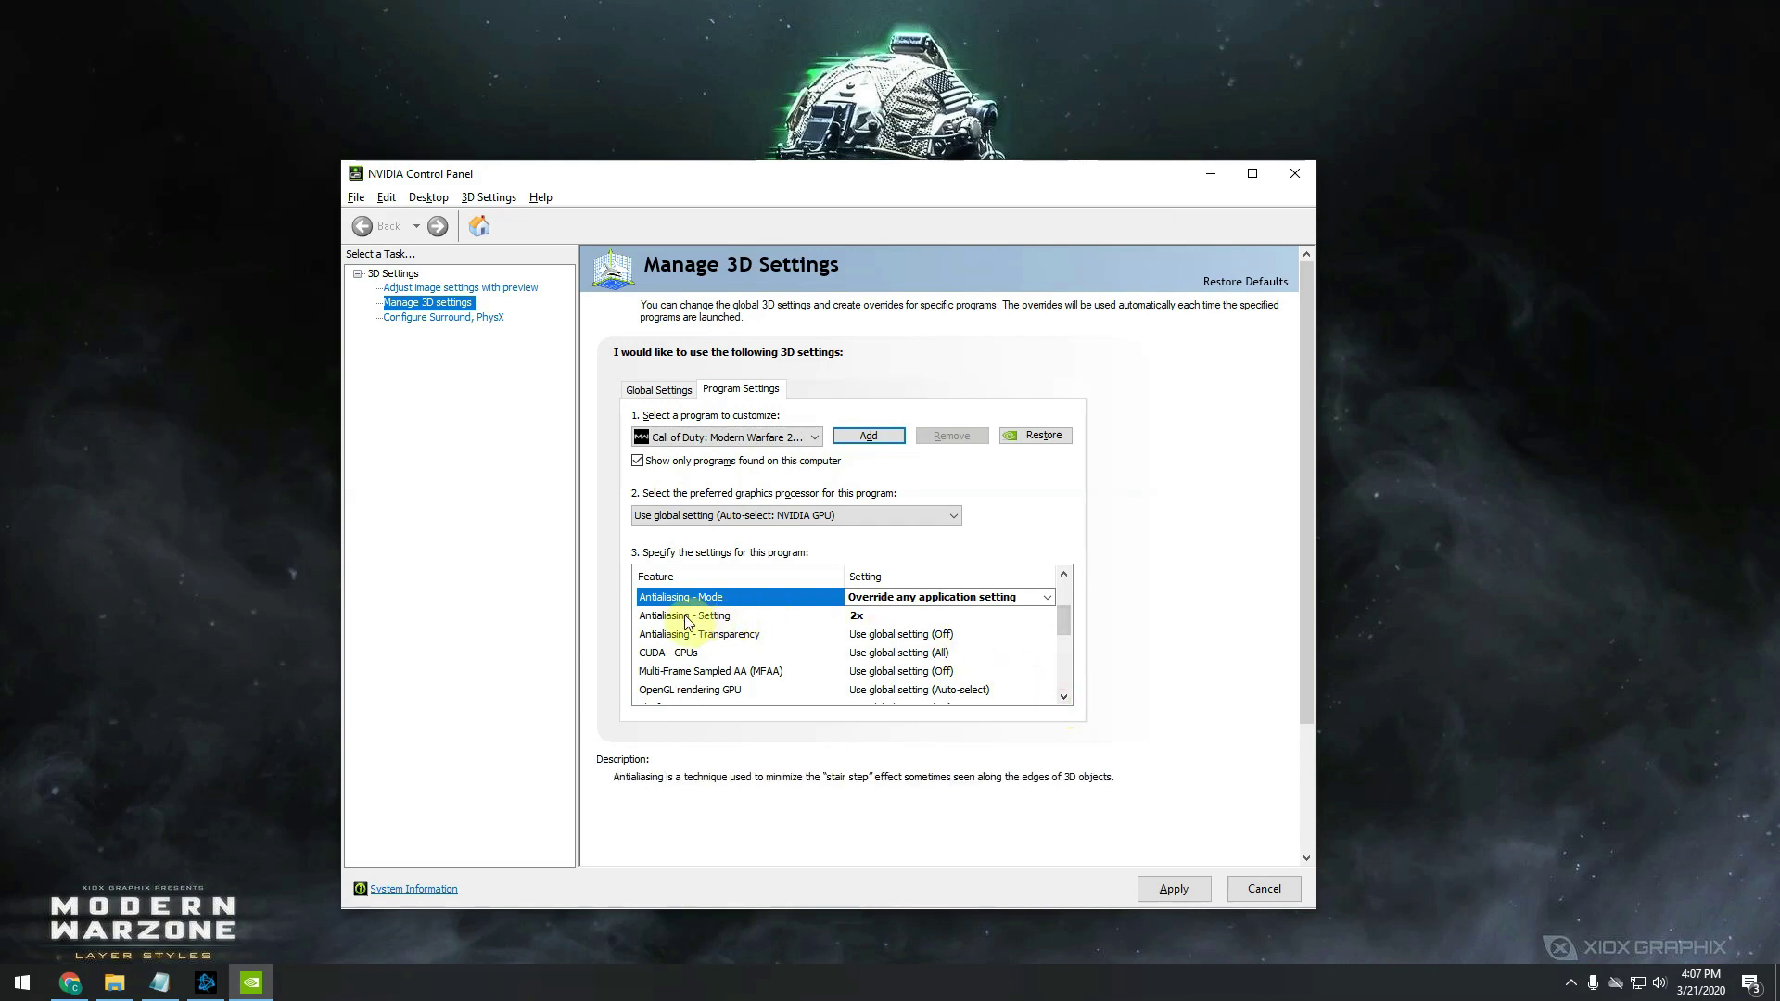
Set Antialiasing - Setting to 4x and Antialiasing - Transparency to Multisample
click(863, 618)
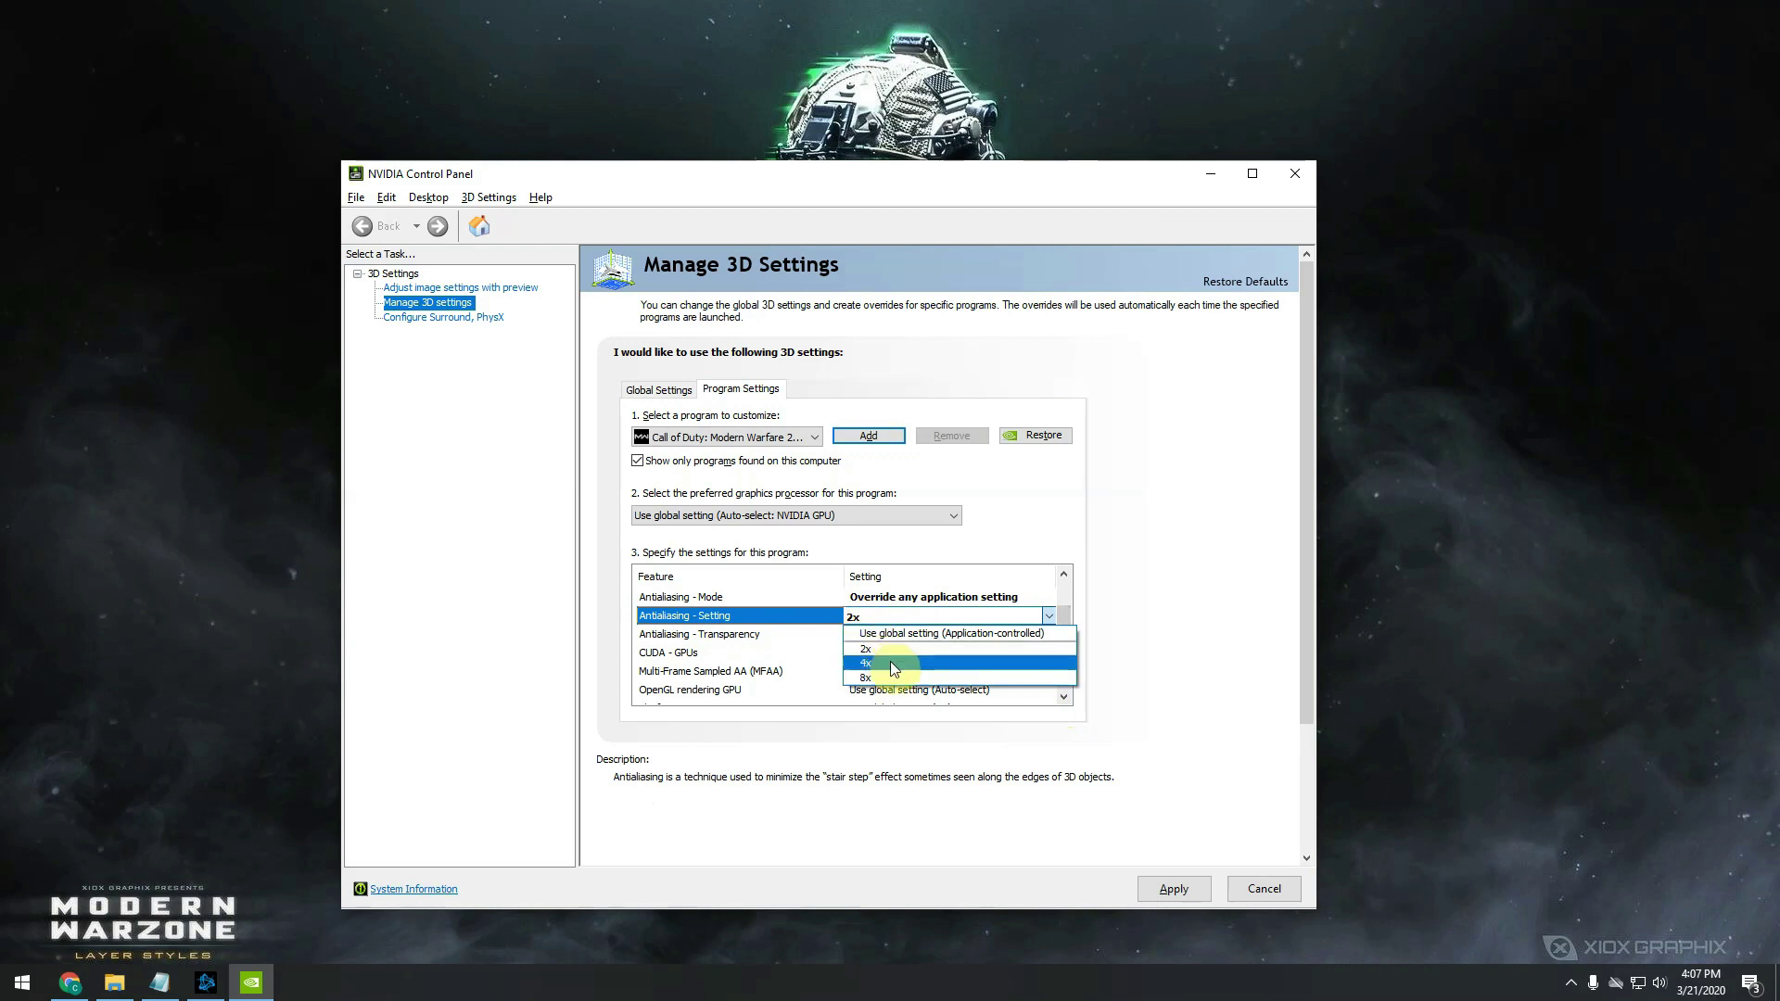
click(894, 664)
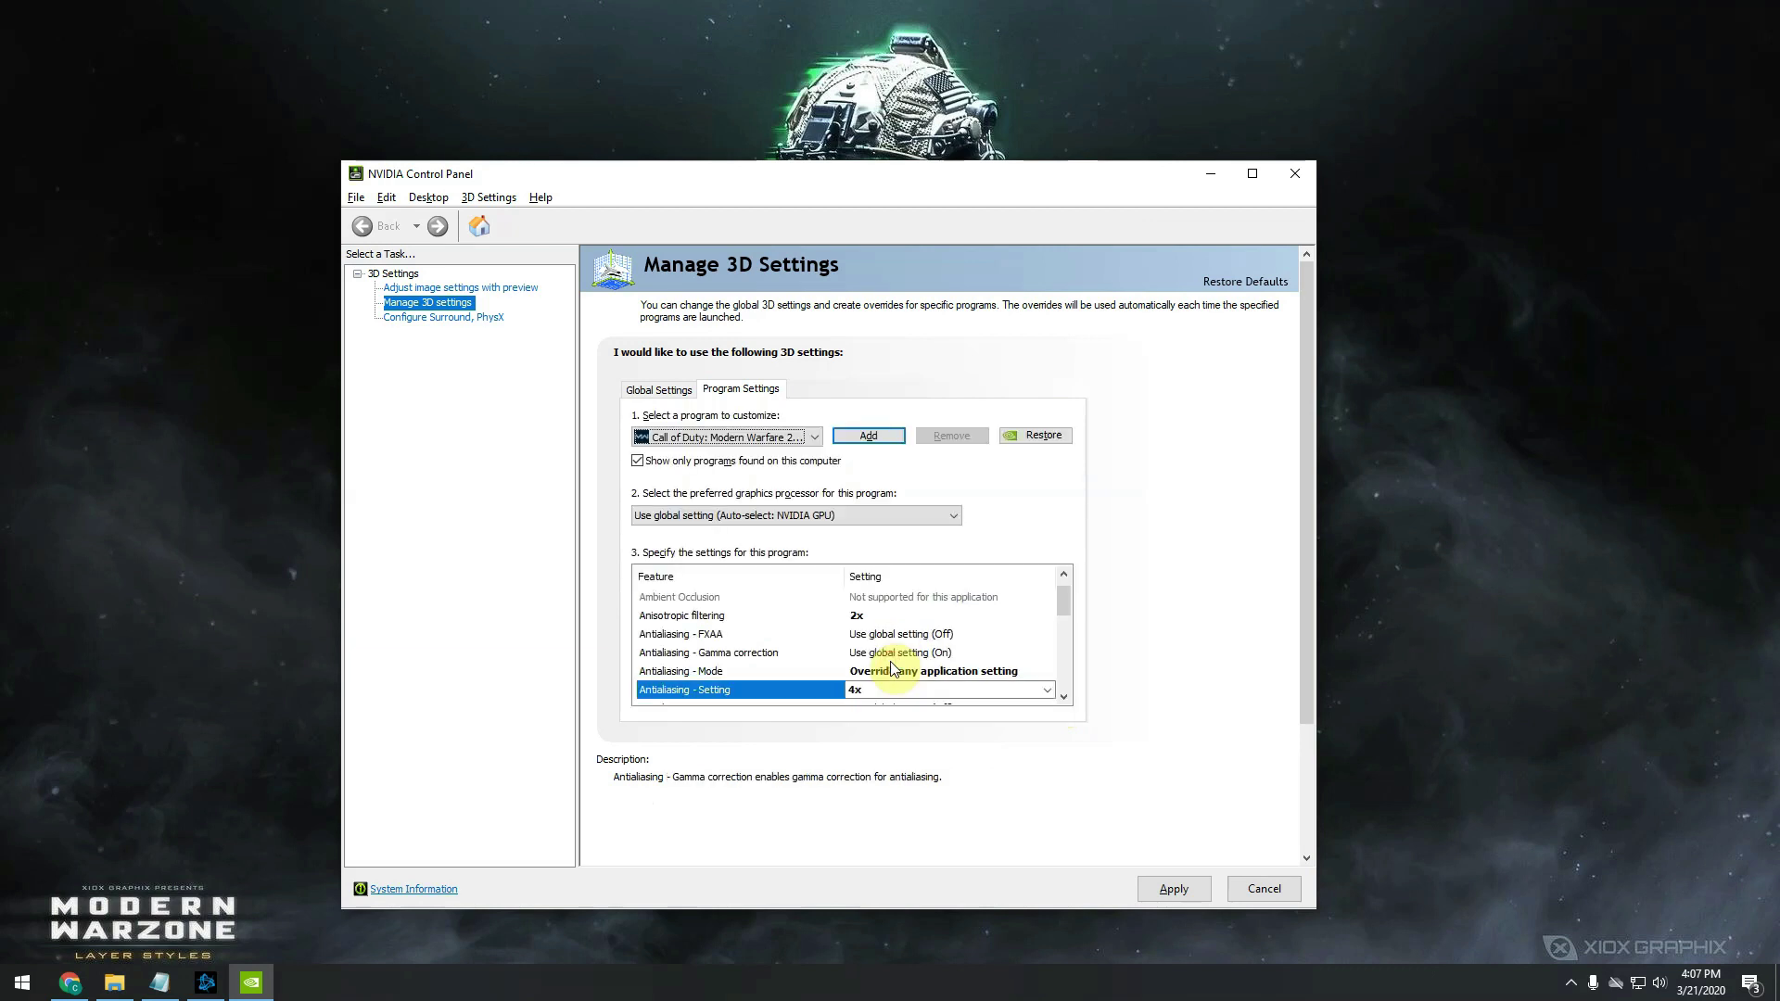
click(1064, 698)
click(1063, 698)
click(1063, 698)
click(1064, 698)
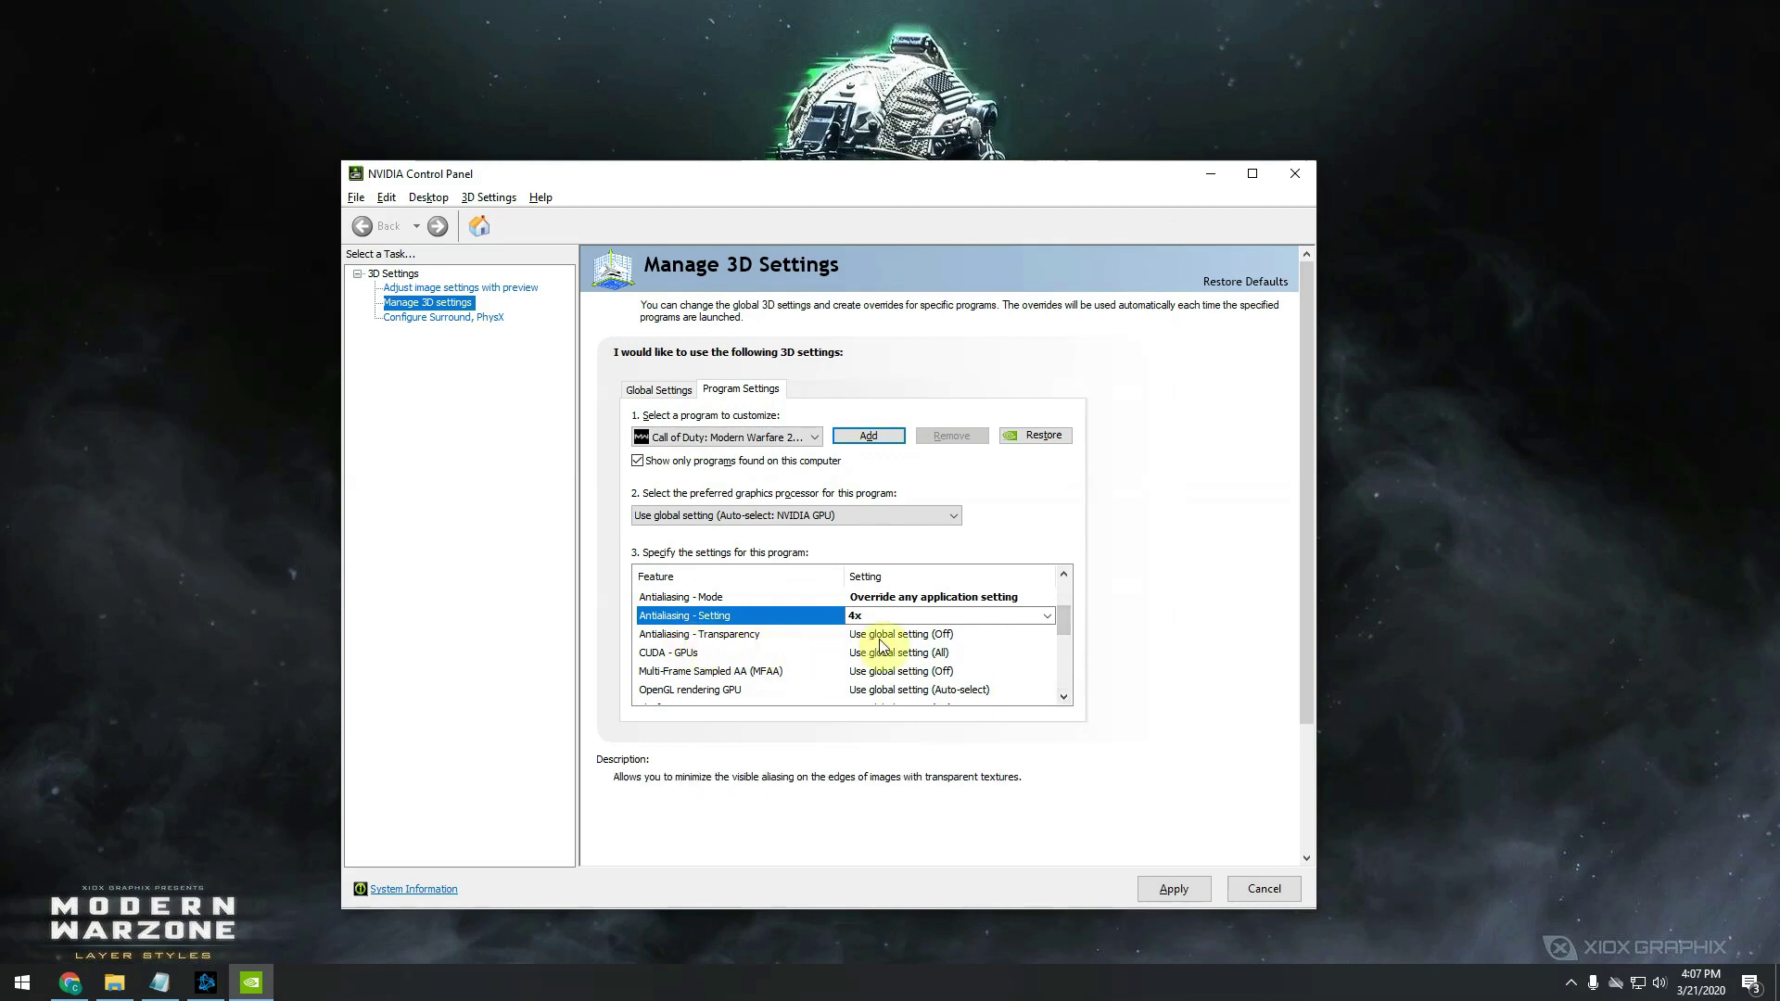
click(942, 634)
click(942, 634)
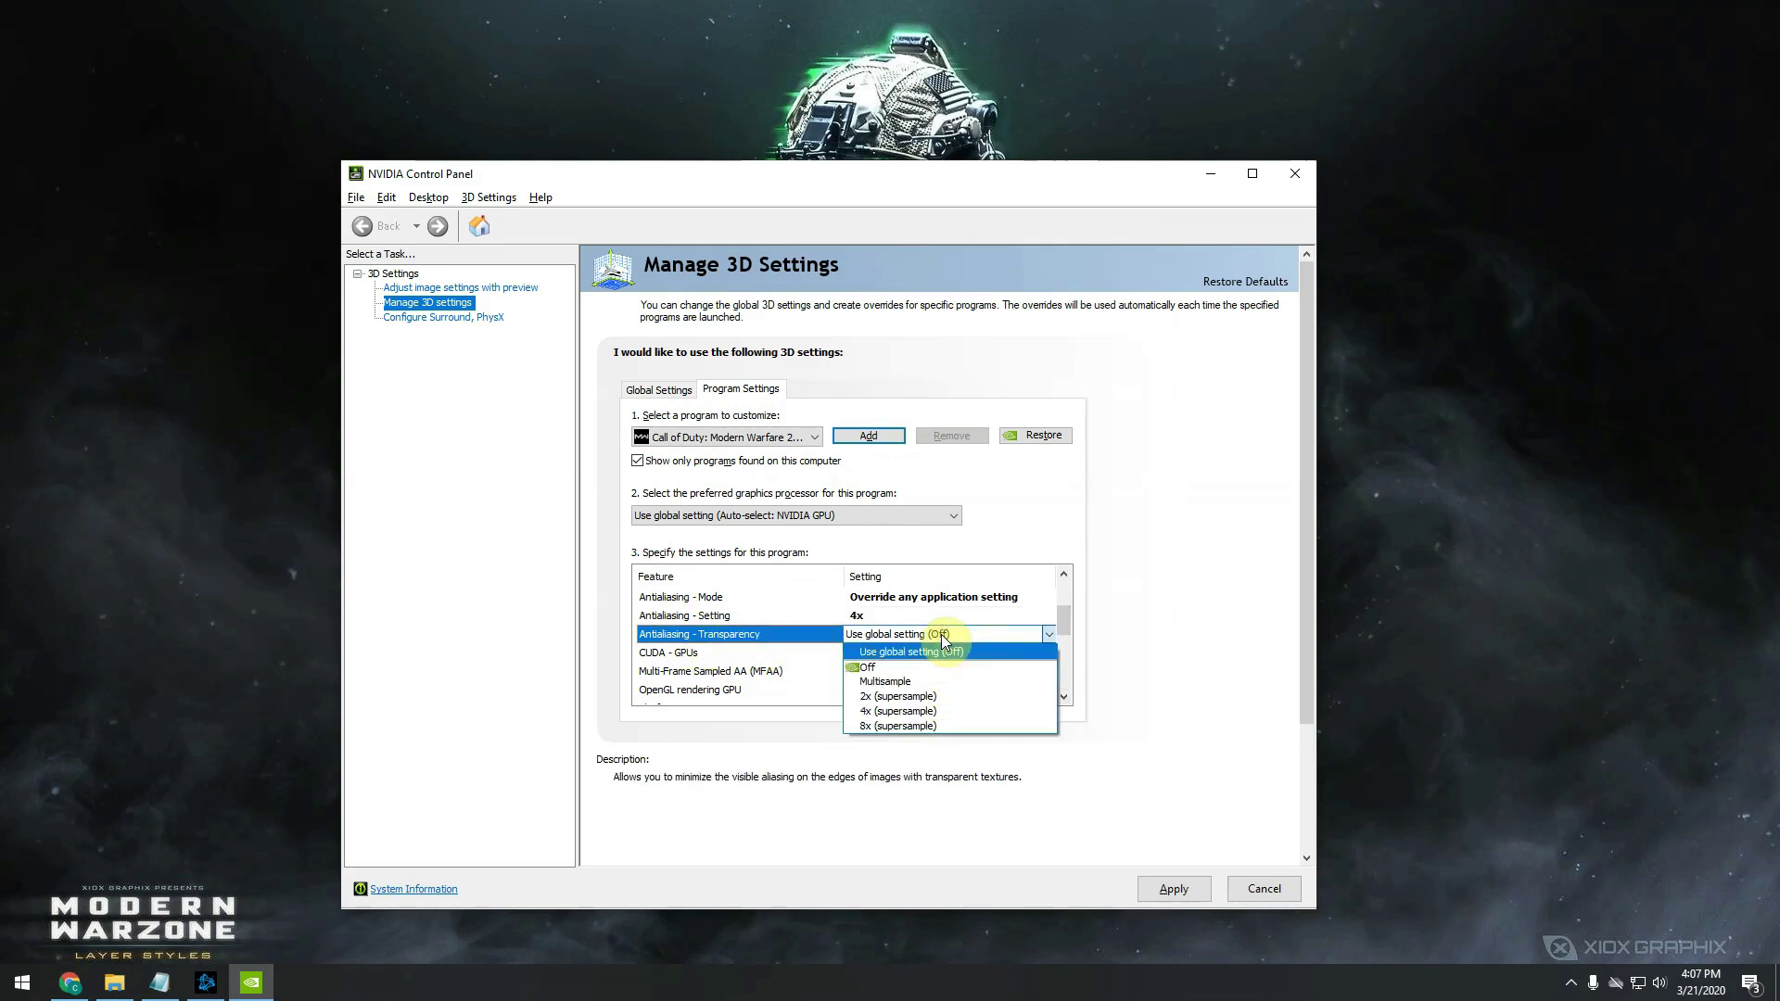
click(918, 684)
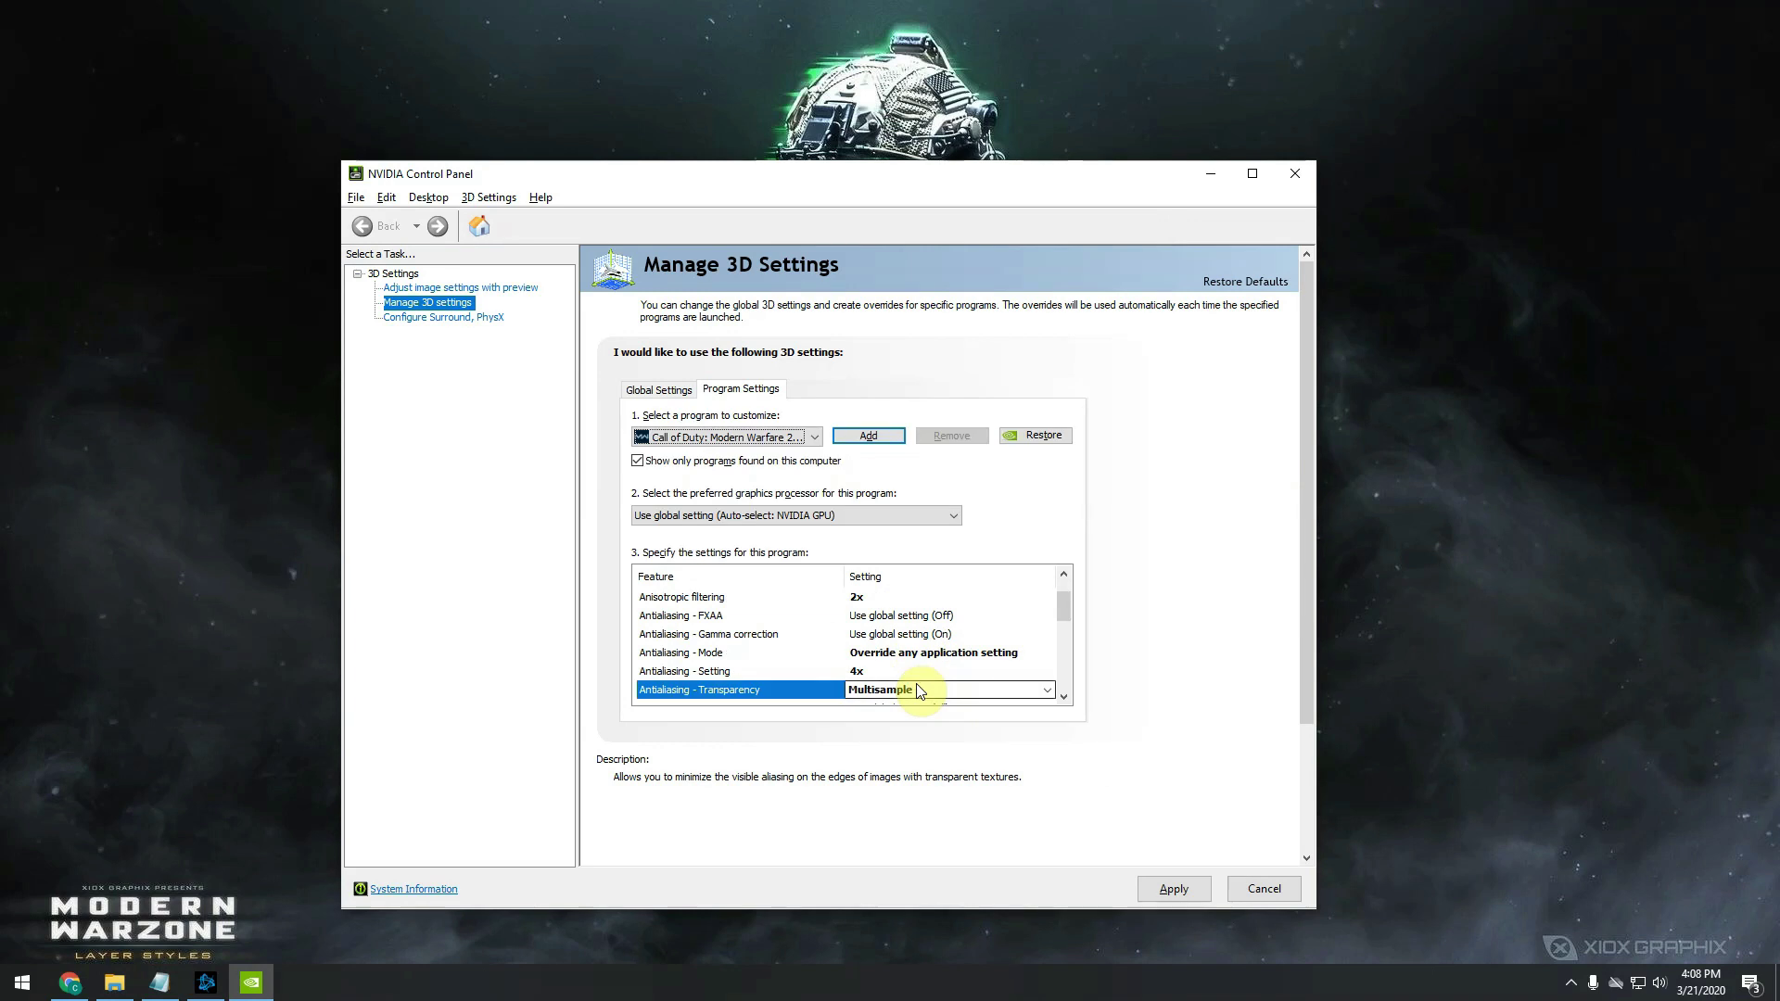
Keep Power management mode at Prefer maximum performance
click(1065, 697)
click(1064, 697)
click(1064, 697)
click(1064, 697)
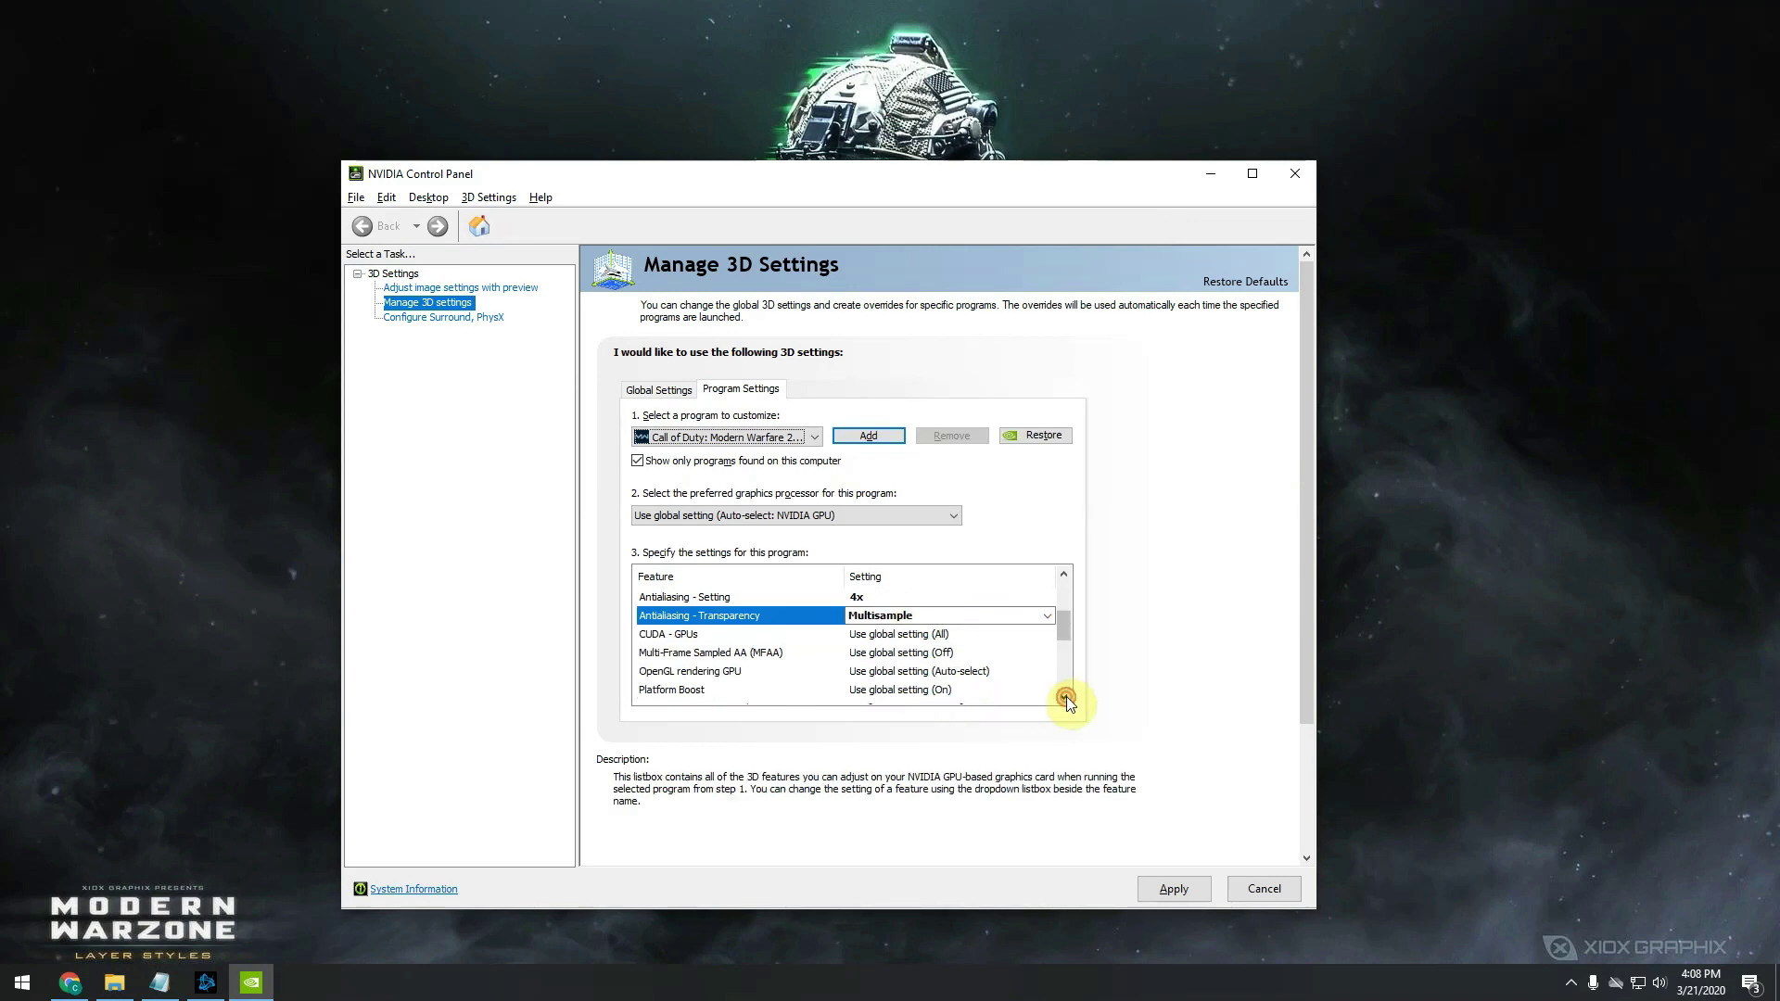
click(1064, 697)
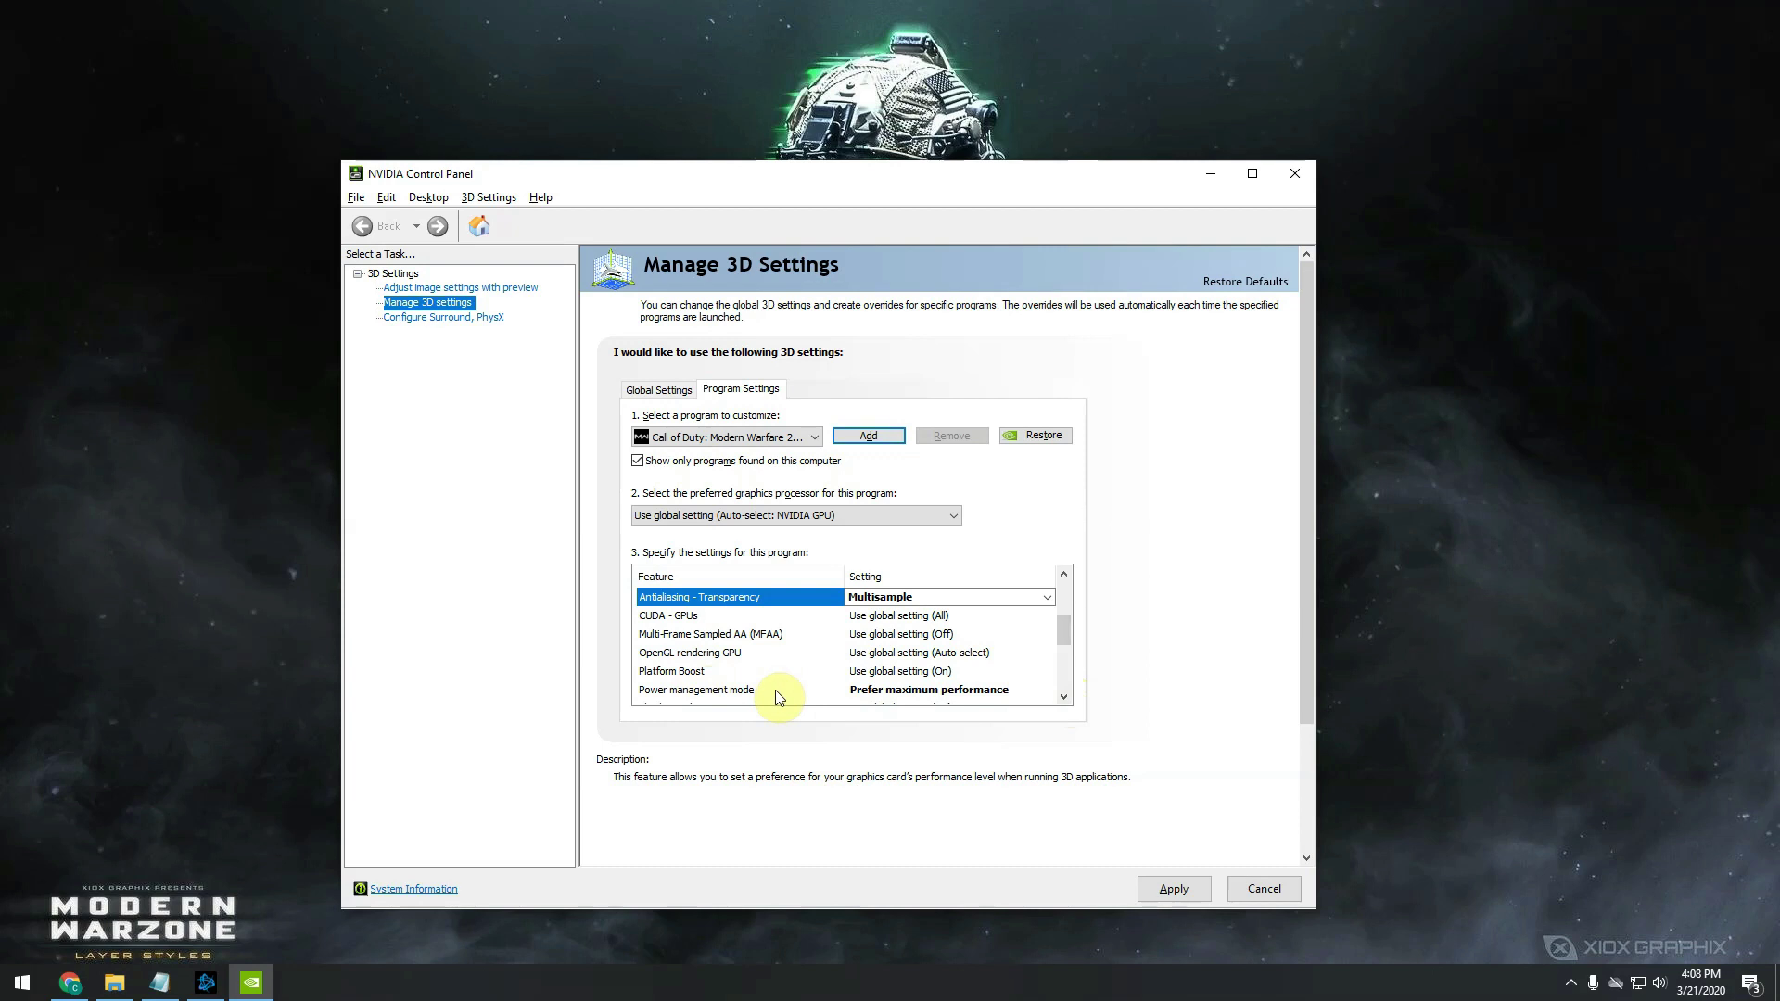
click(930, 691)
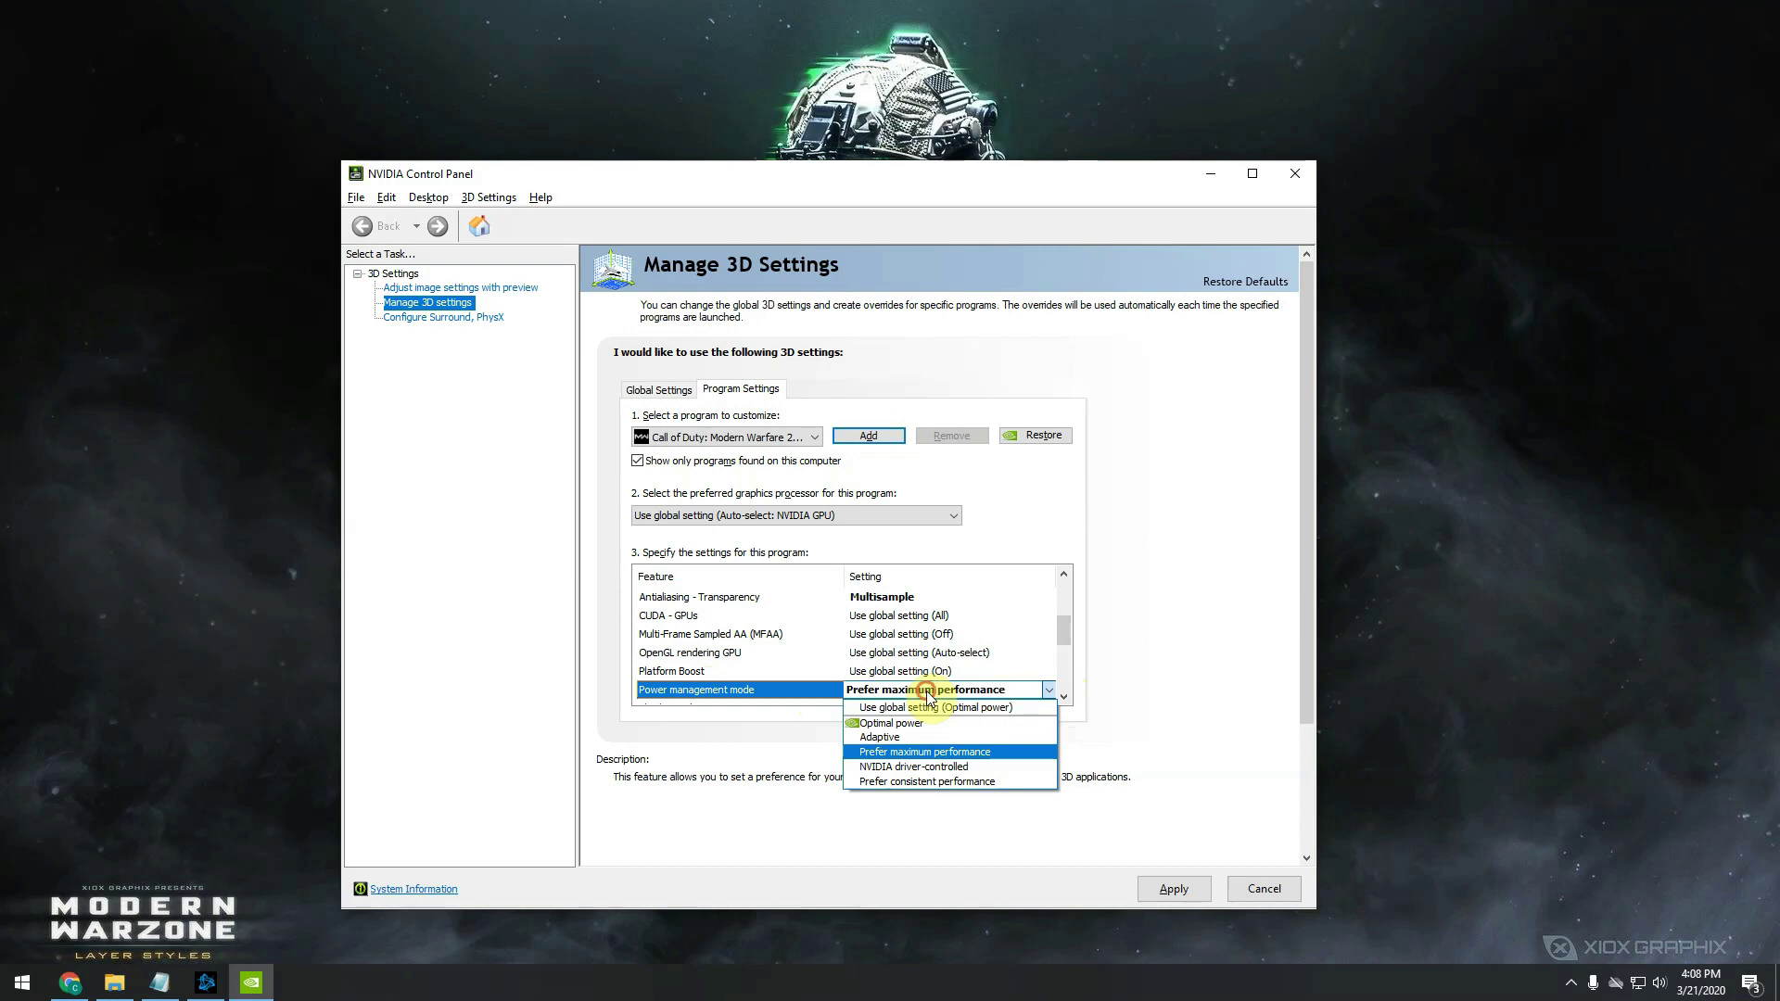
click(929, 694)
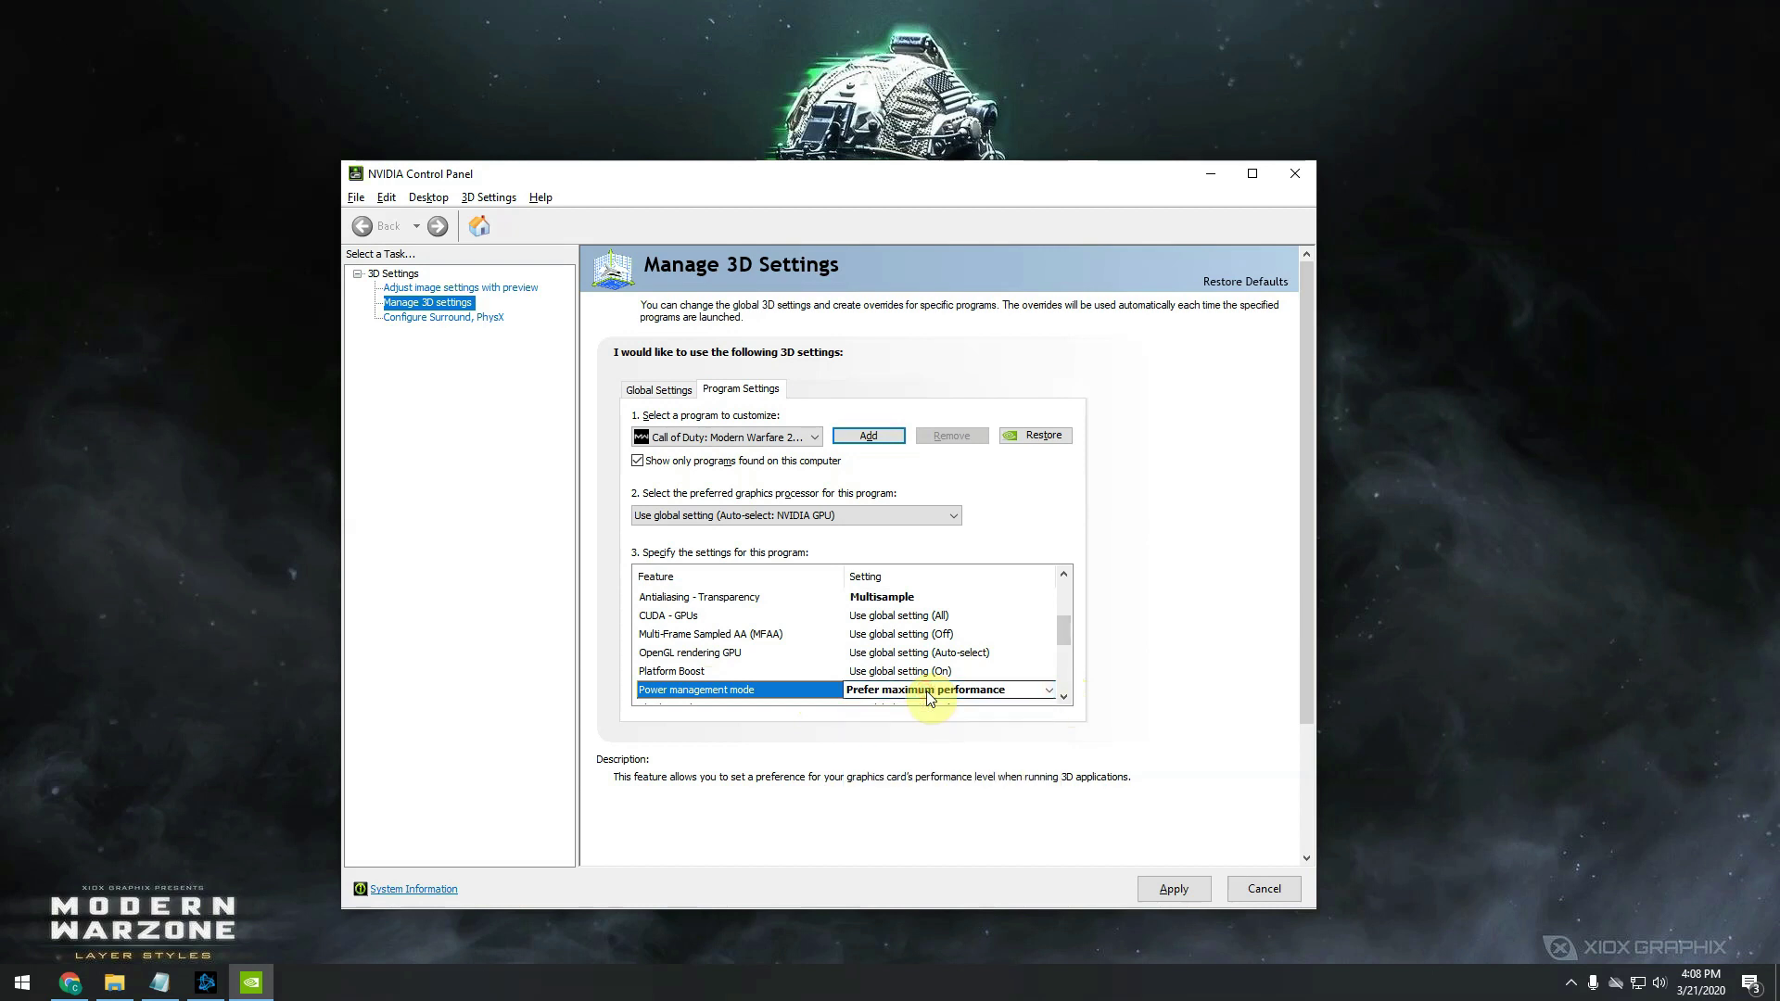
click(1068, 697)
click(1068, 696)
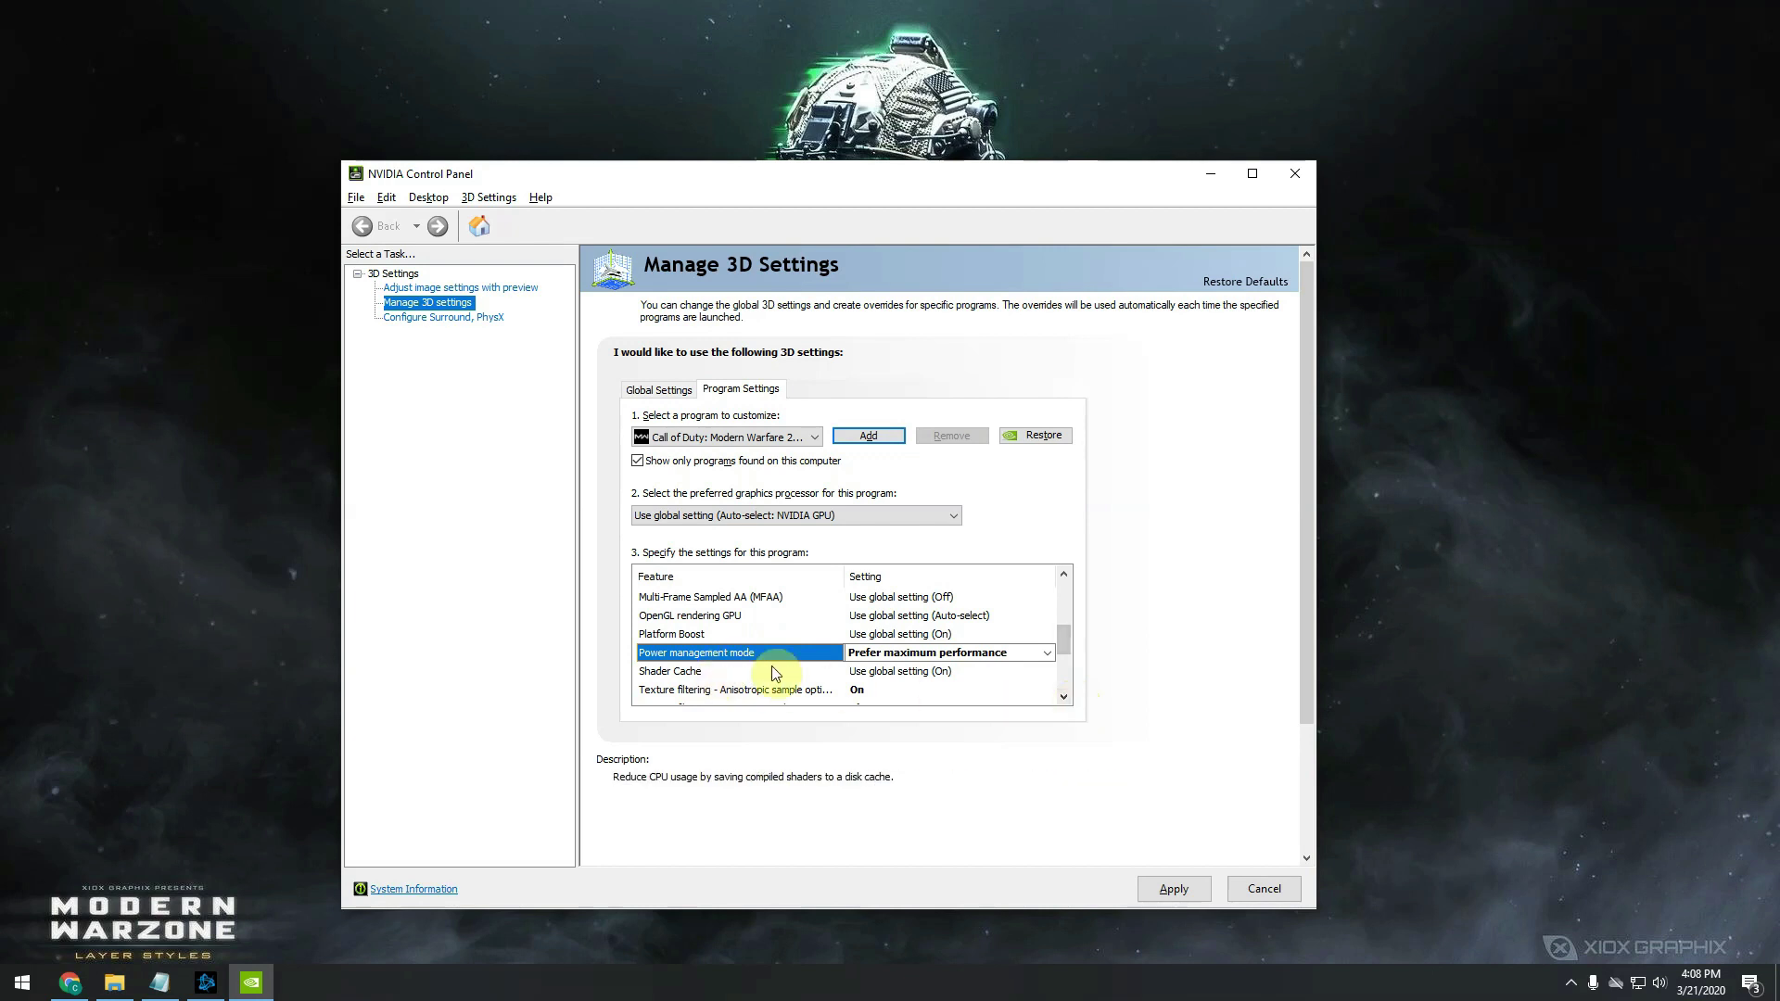
Turn Shader Cache and Texture filtering - Anisotropic sample optimization Off
click(943, 675)
click(943, 674)
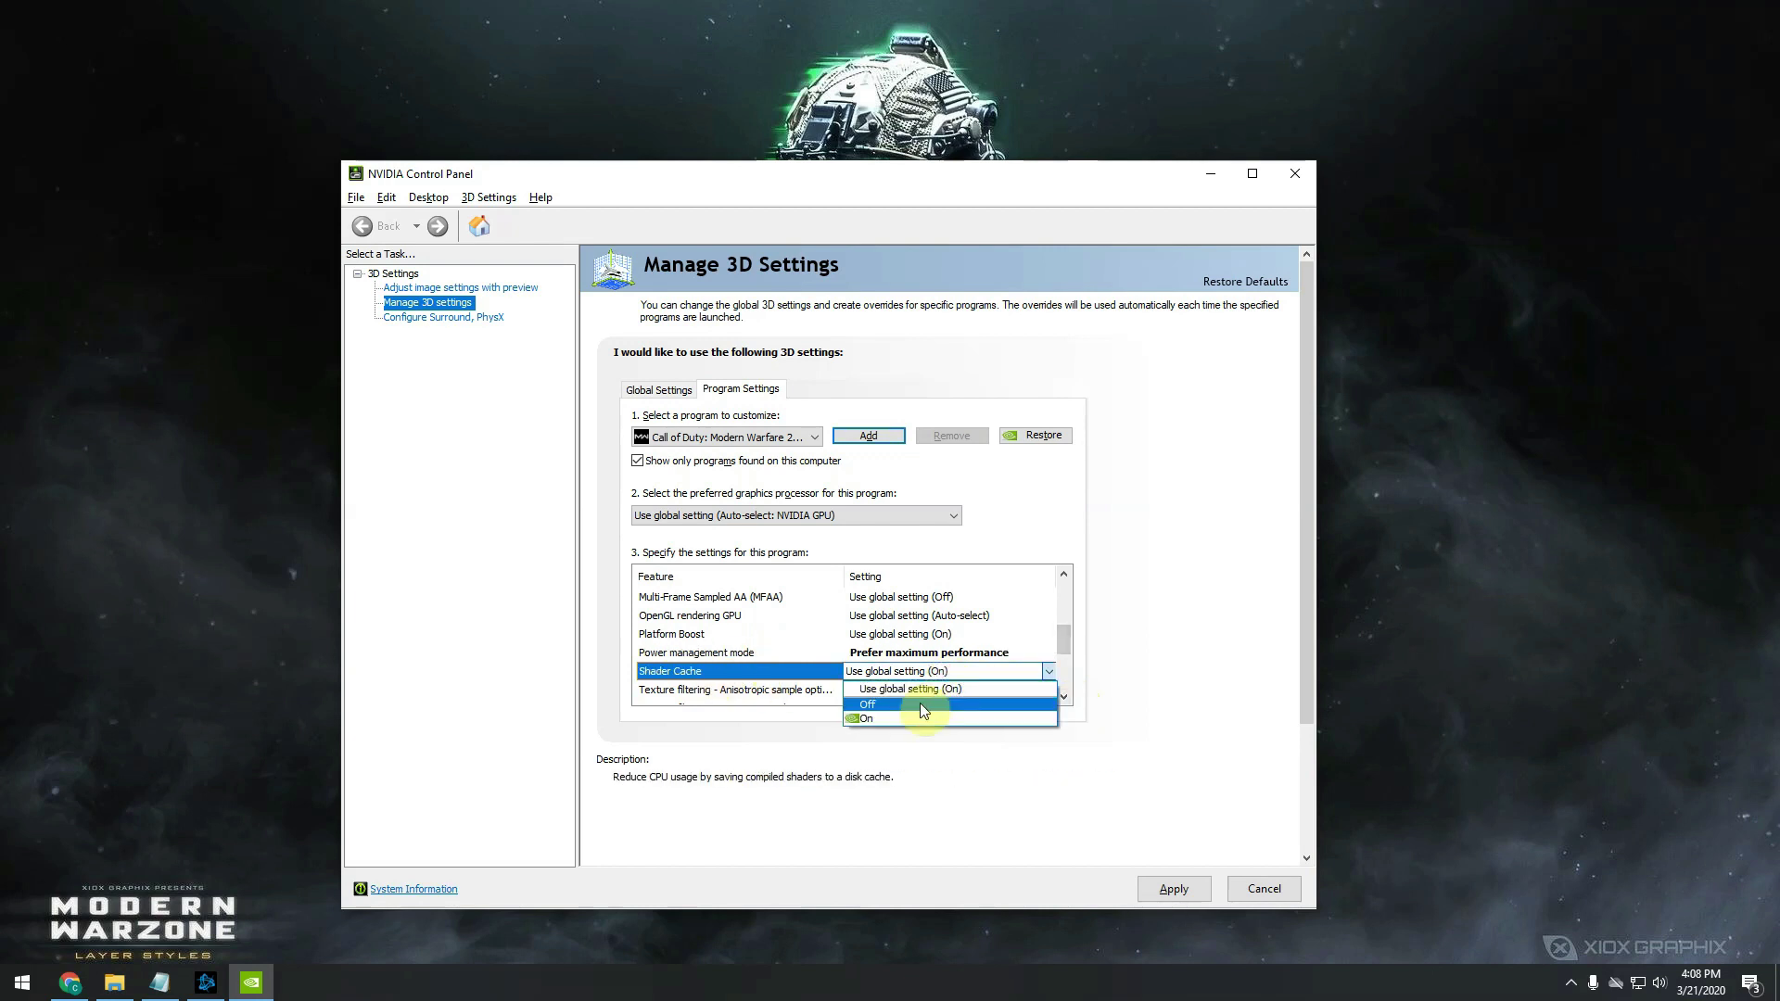
click(920, 703)
click(923, 688)
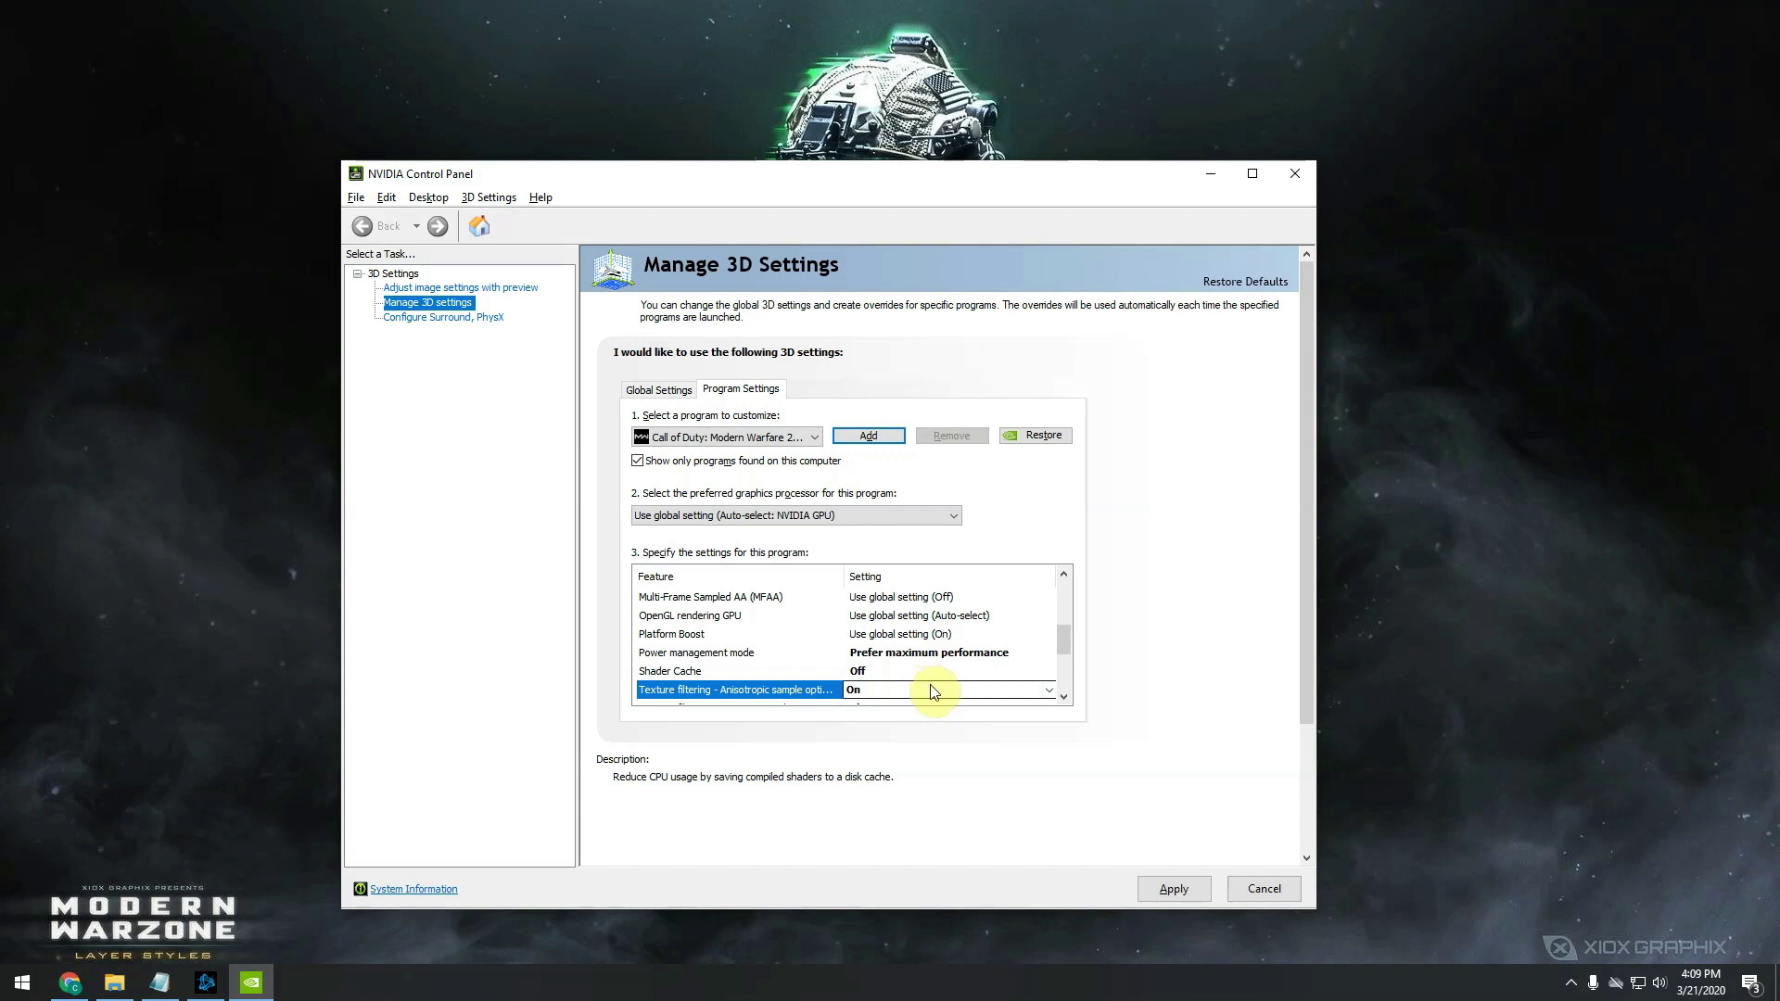
click(923, 689)
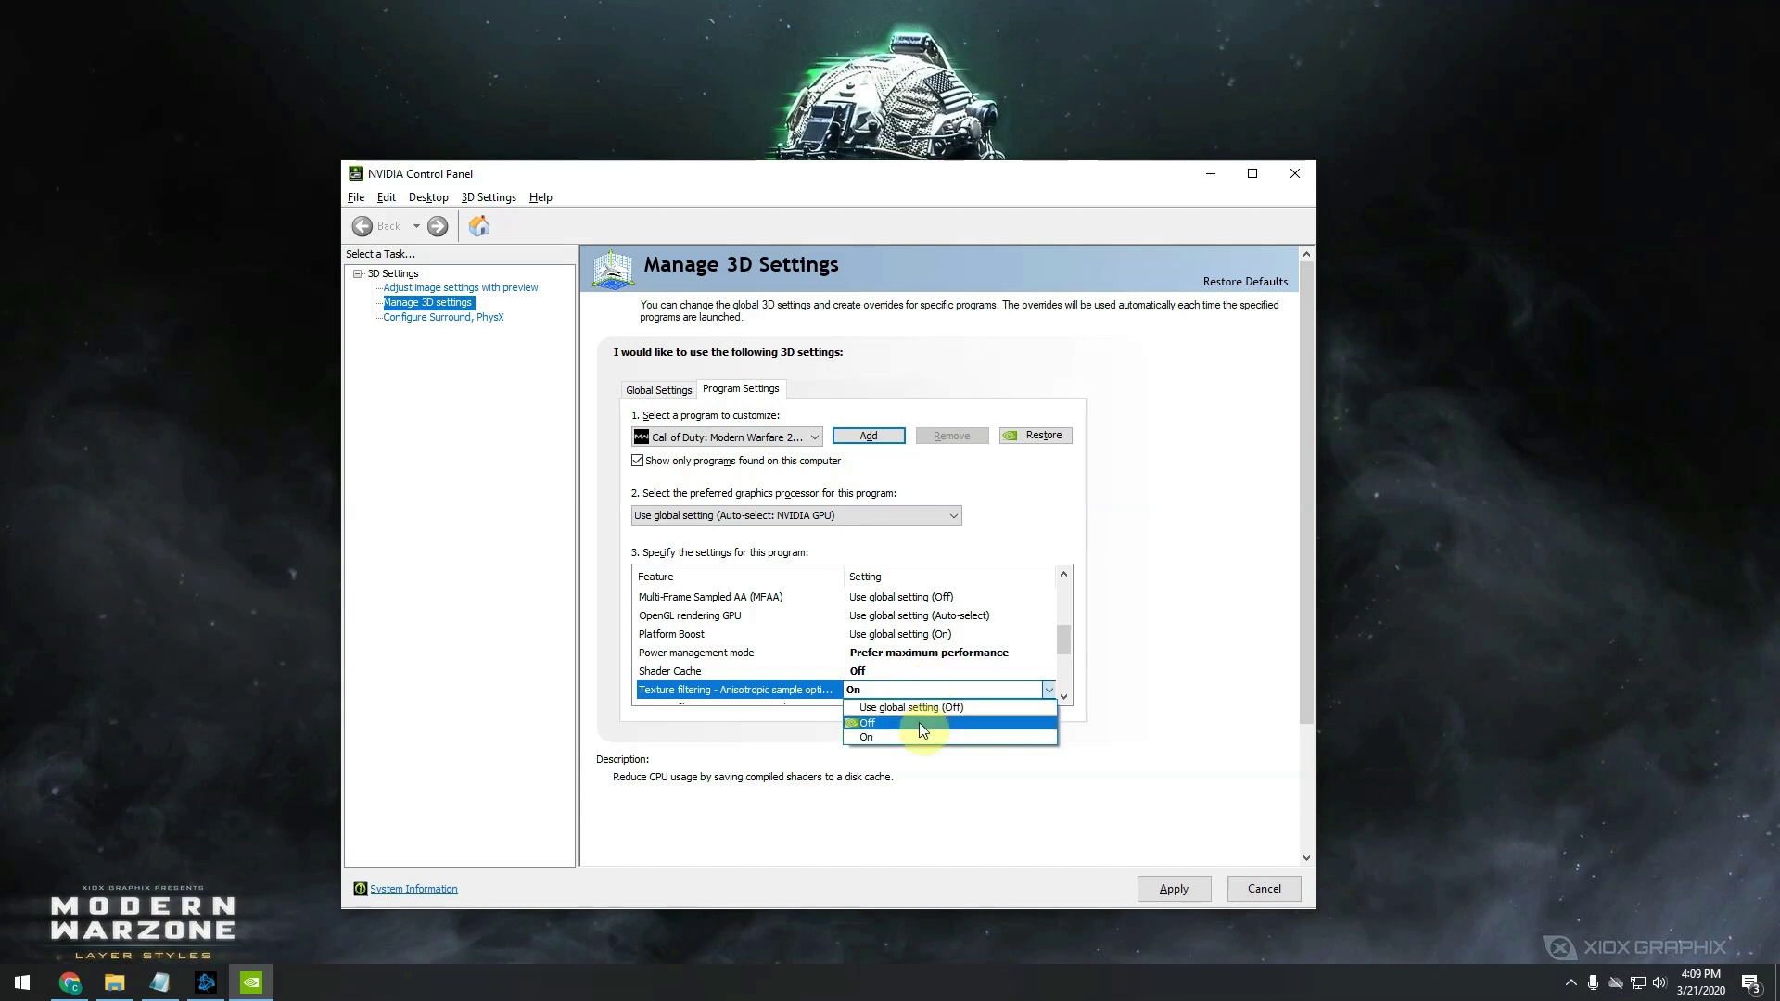
click(919, 721)
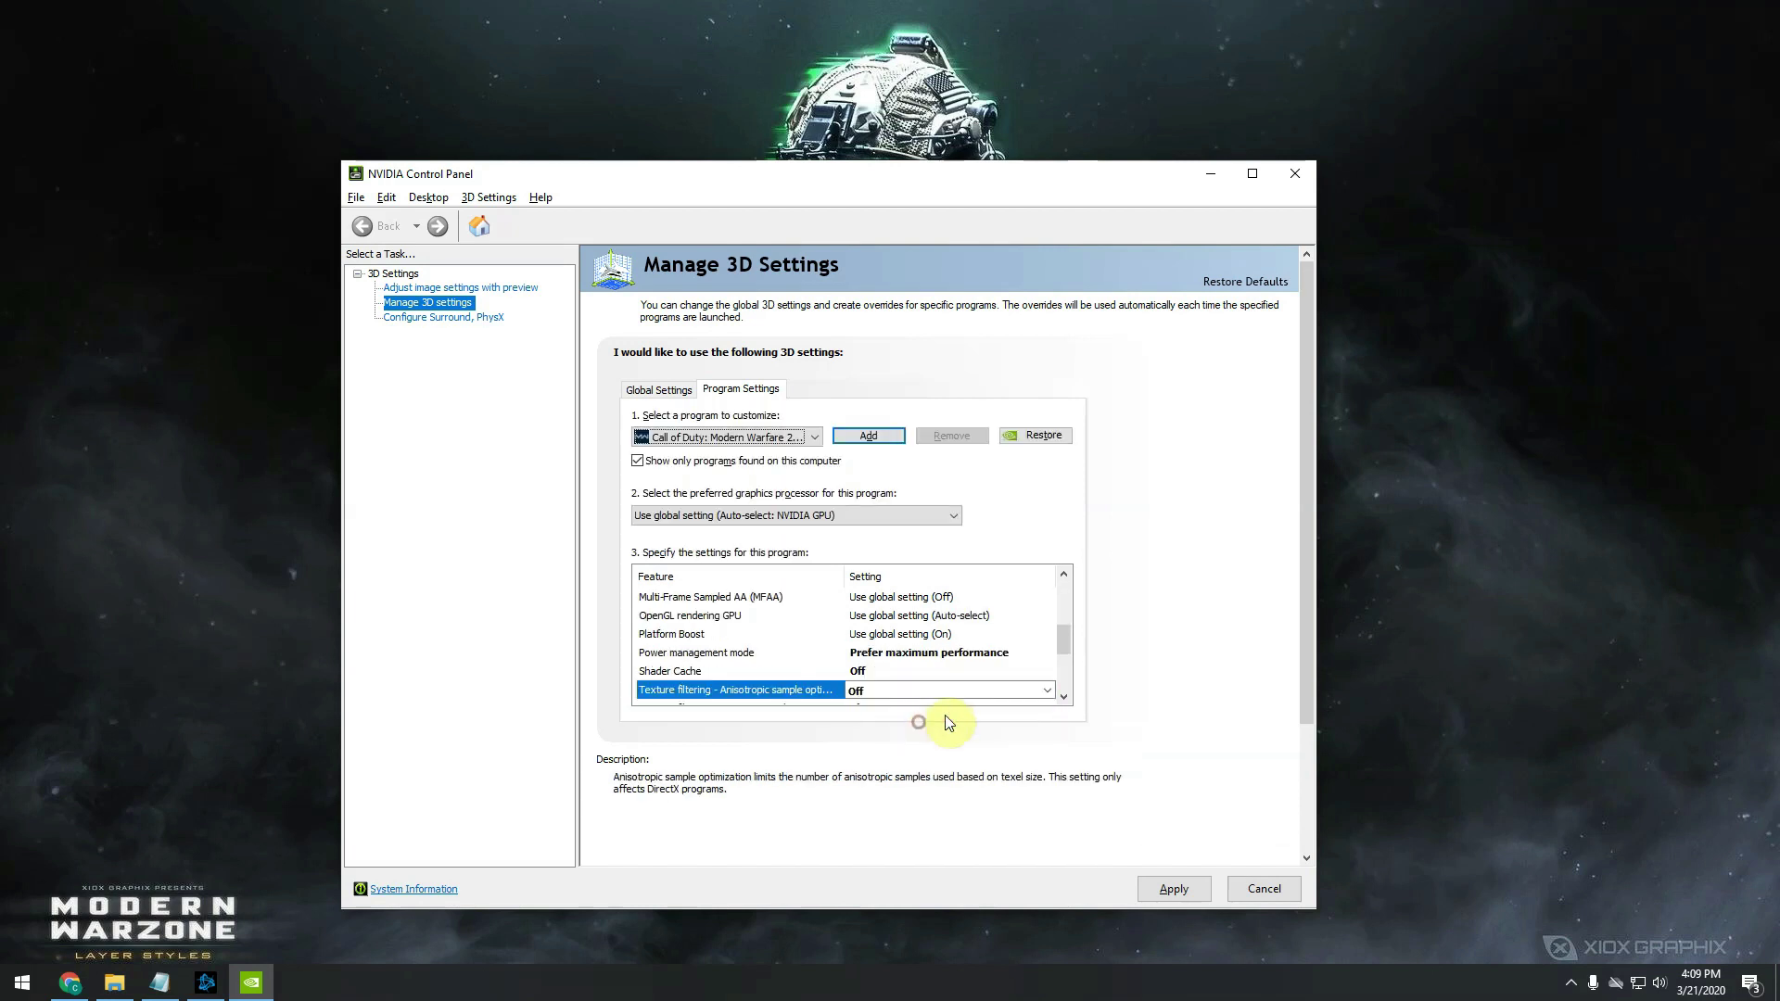
Review Negative LOD bias, texture filtering Quality and Trilinear optimization, leaving them unchanged
click(1065, 697)
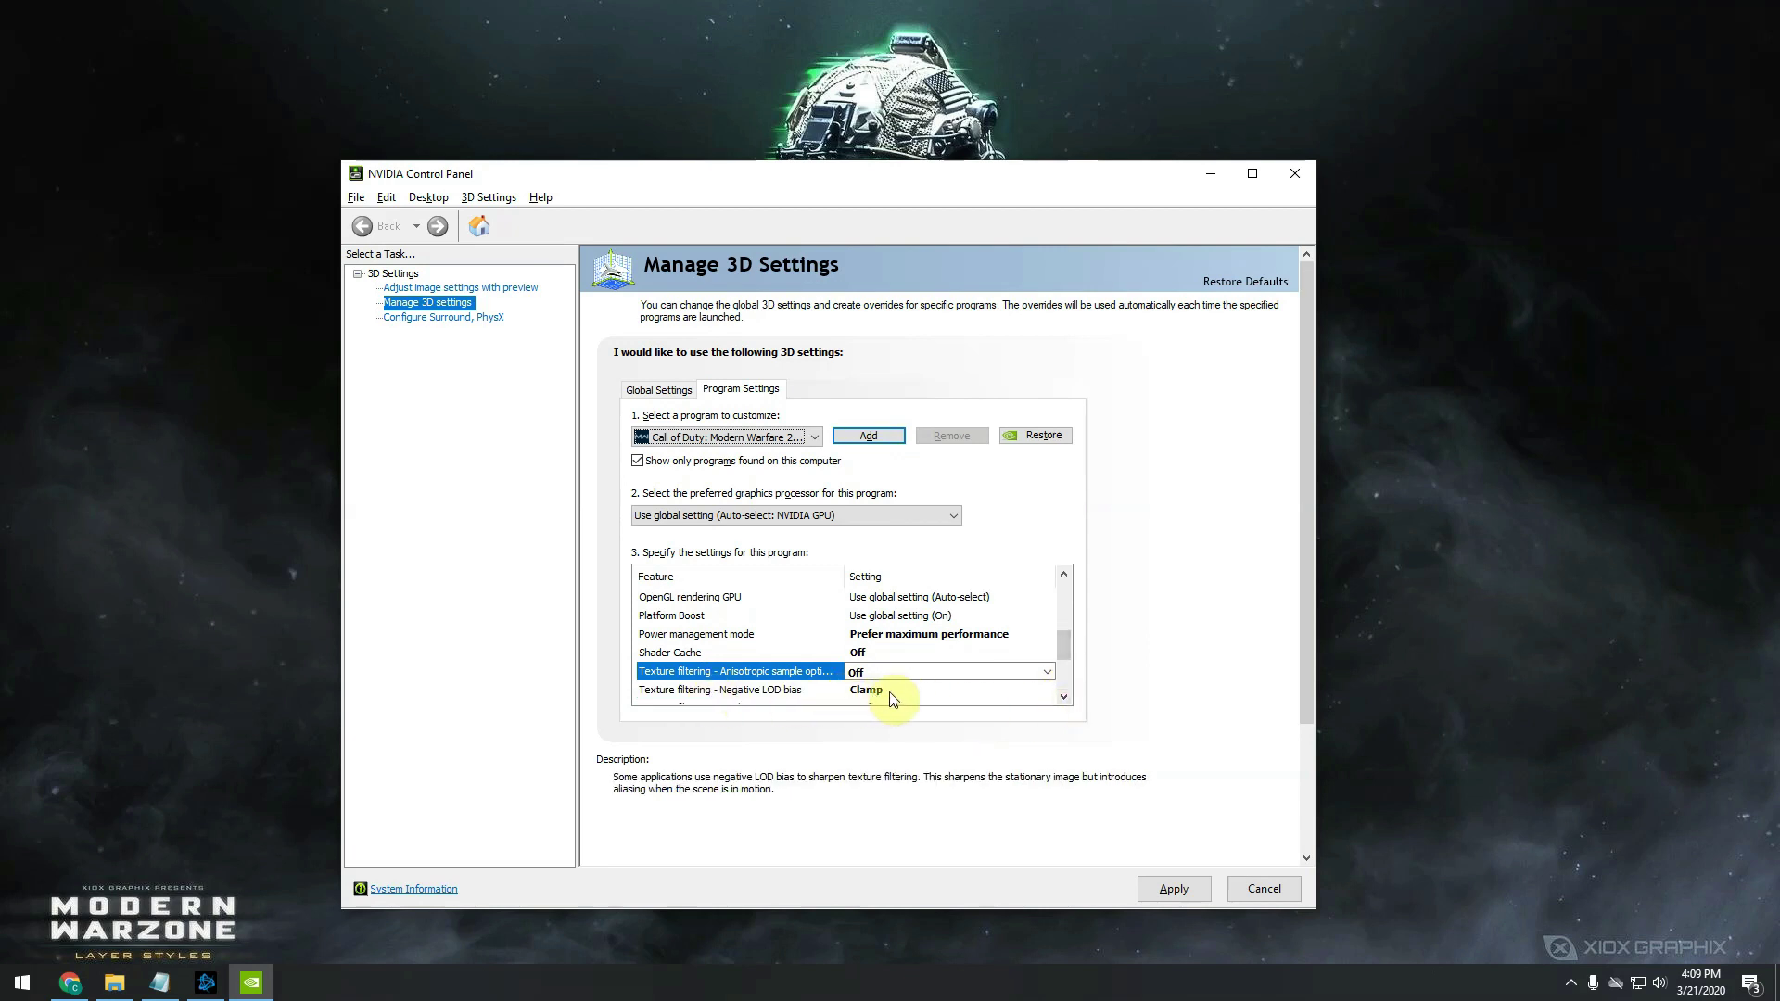
click(1066, 697)
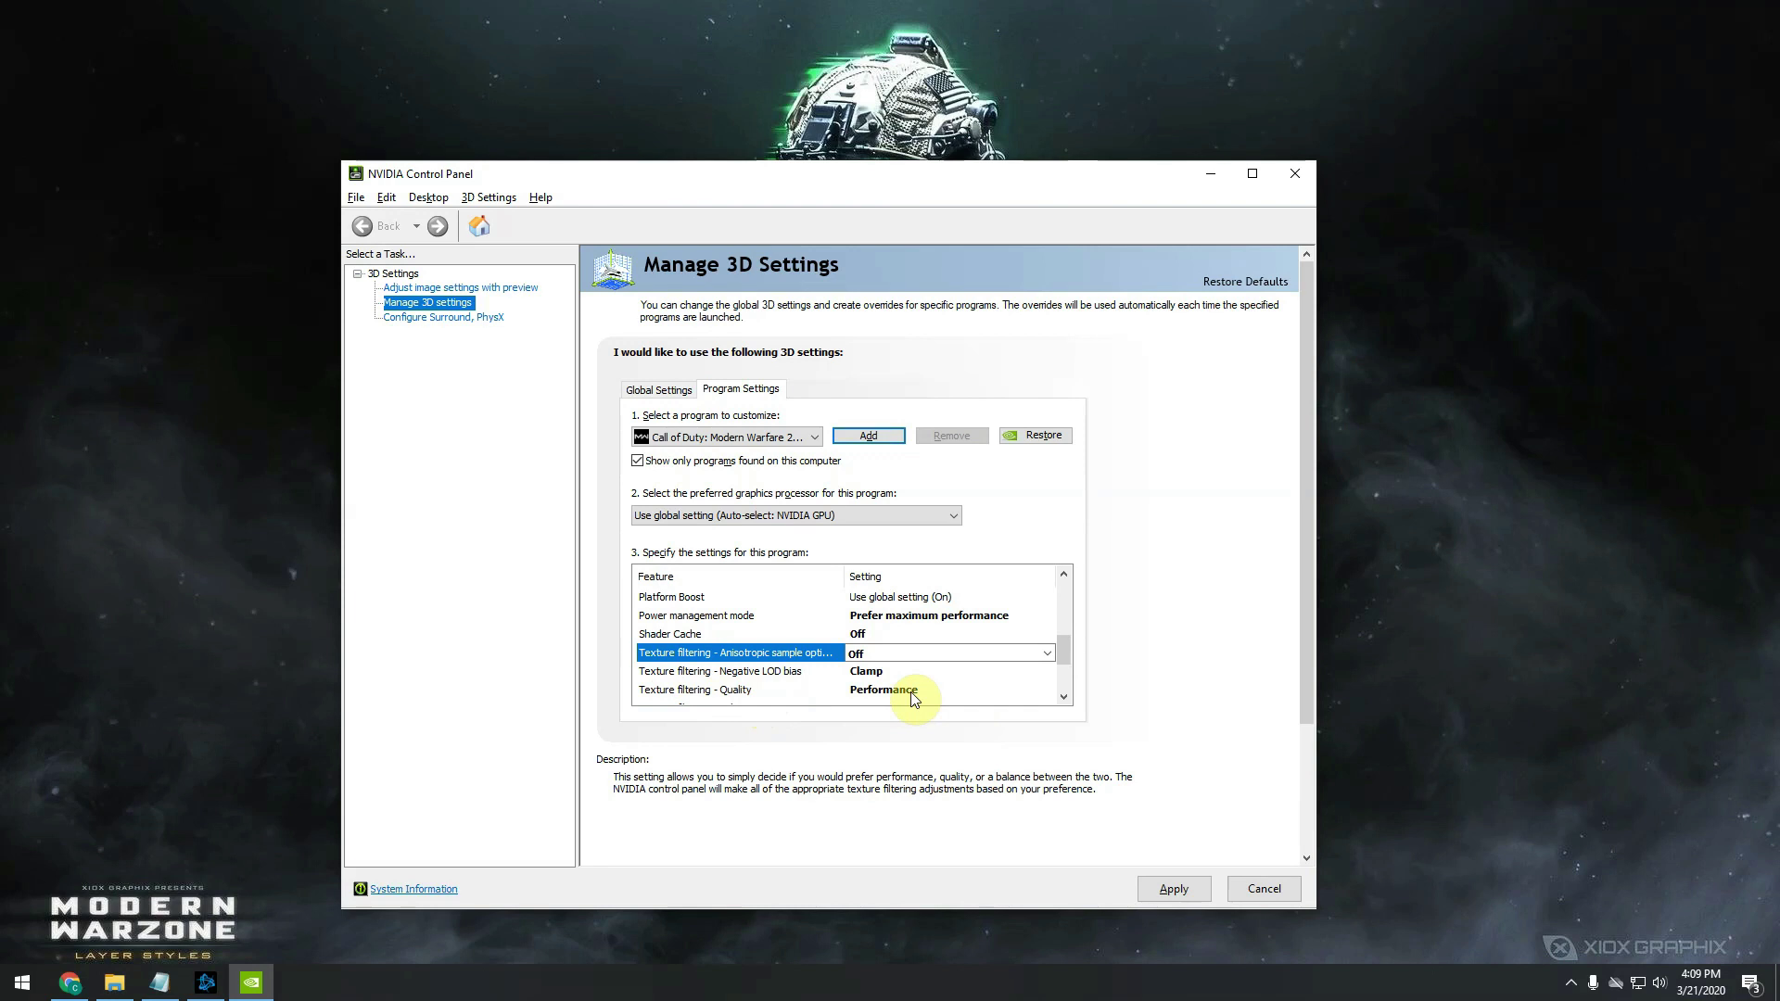
click(1063, 696)
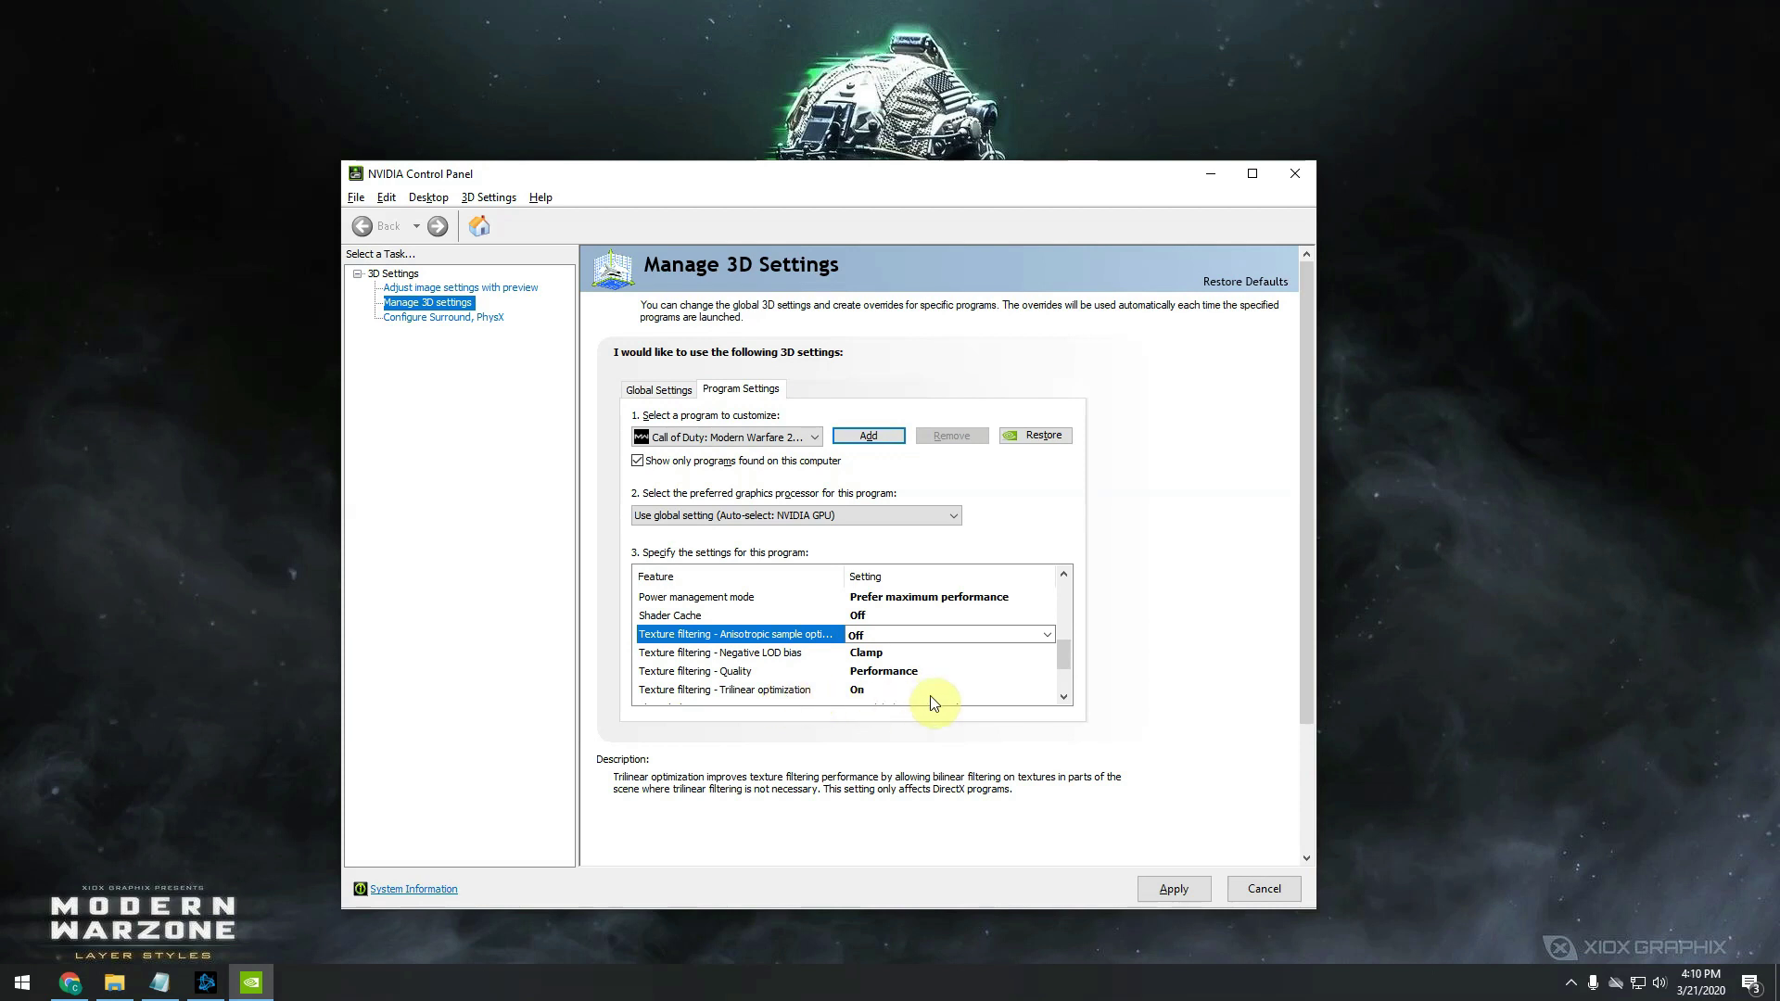
Set Vertical sync to Off and apply Modern Warfare's new 3D settings
click(1062, 701)
click(1063, 702)
click(1062, 702)
click(1063, 701)
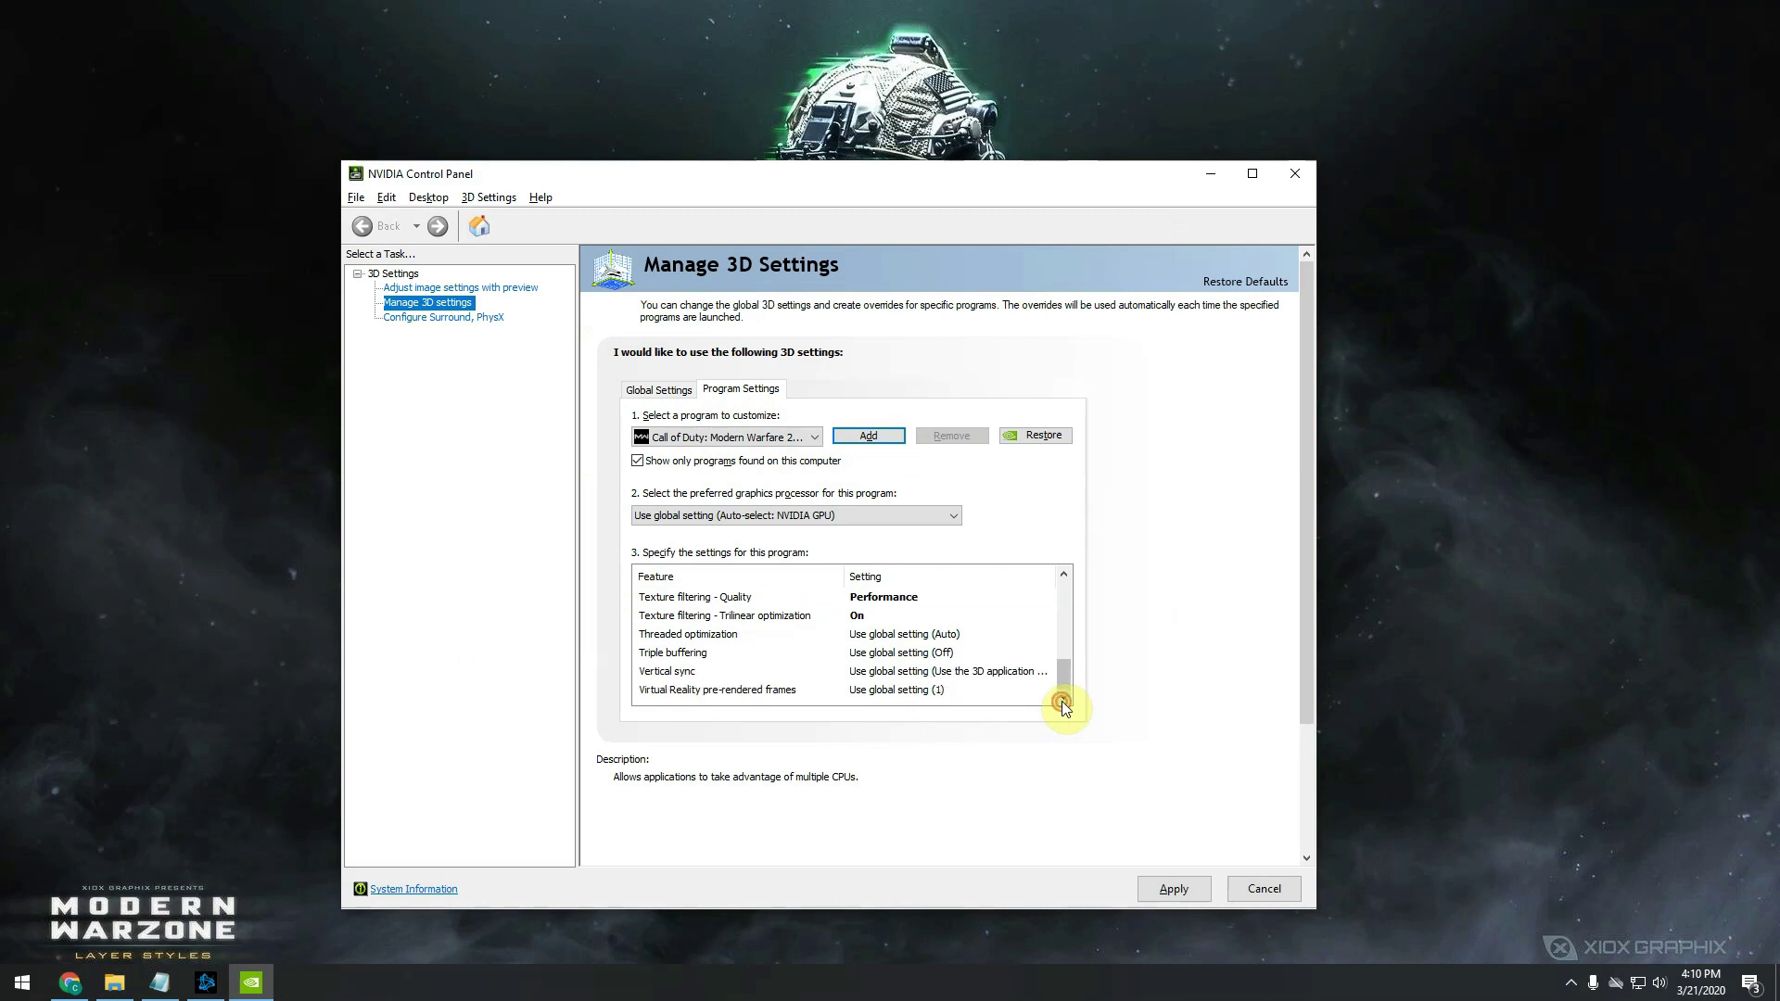
click(922, 672)
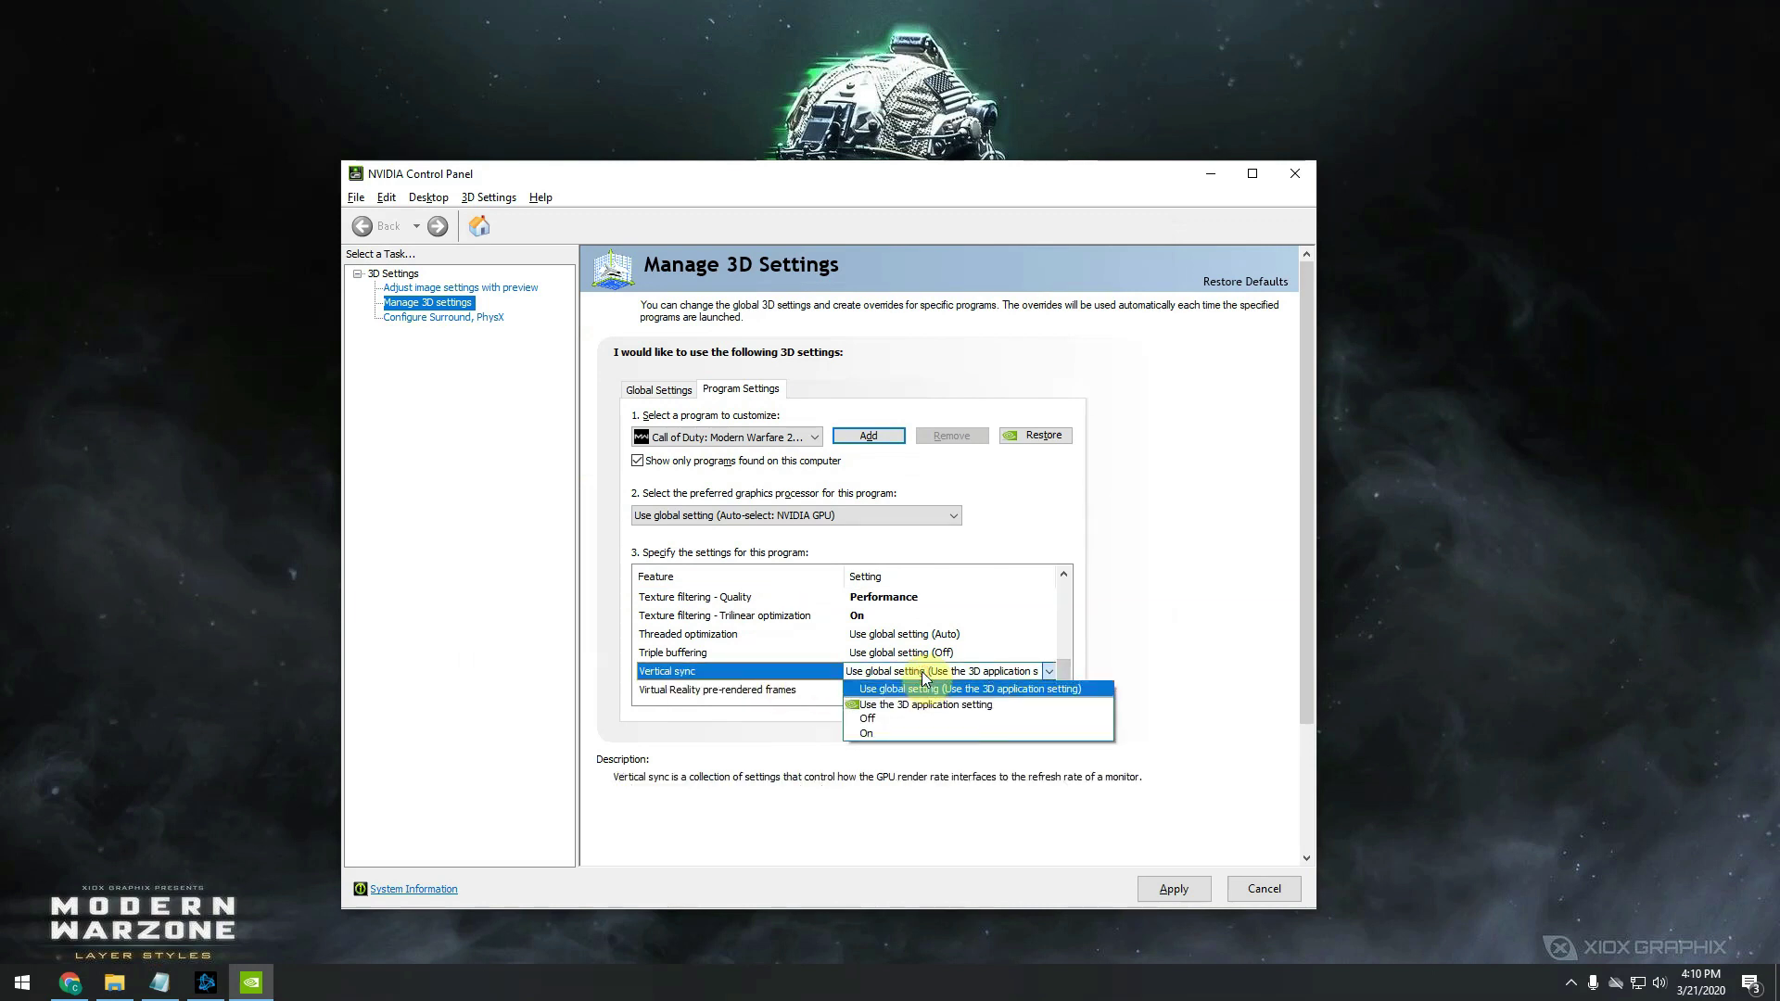
click(944, 720)
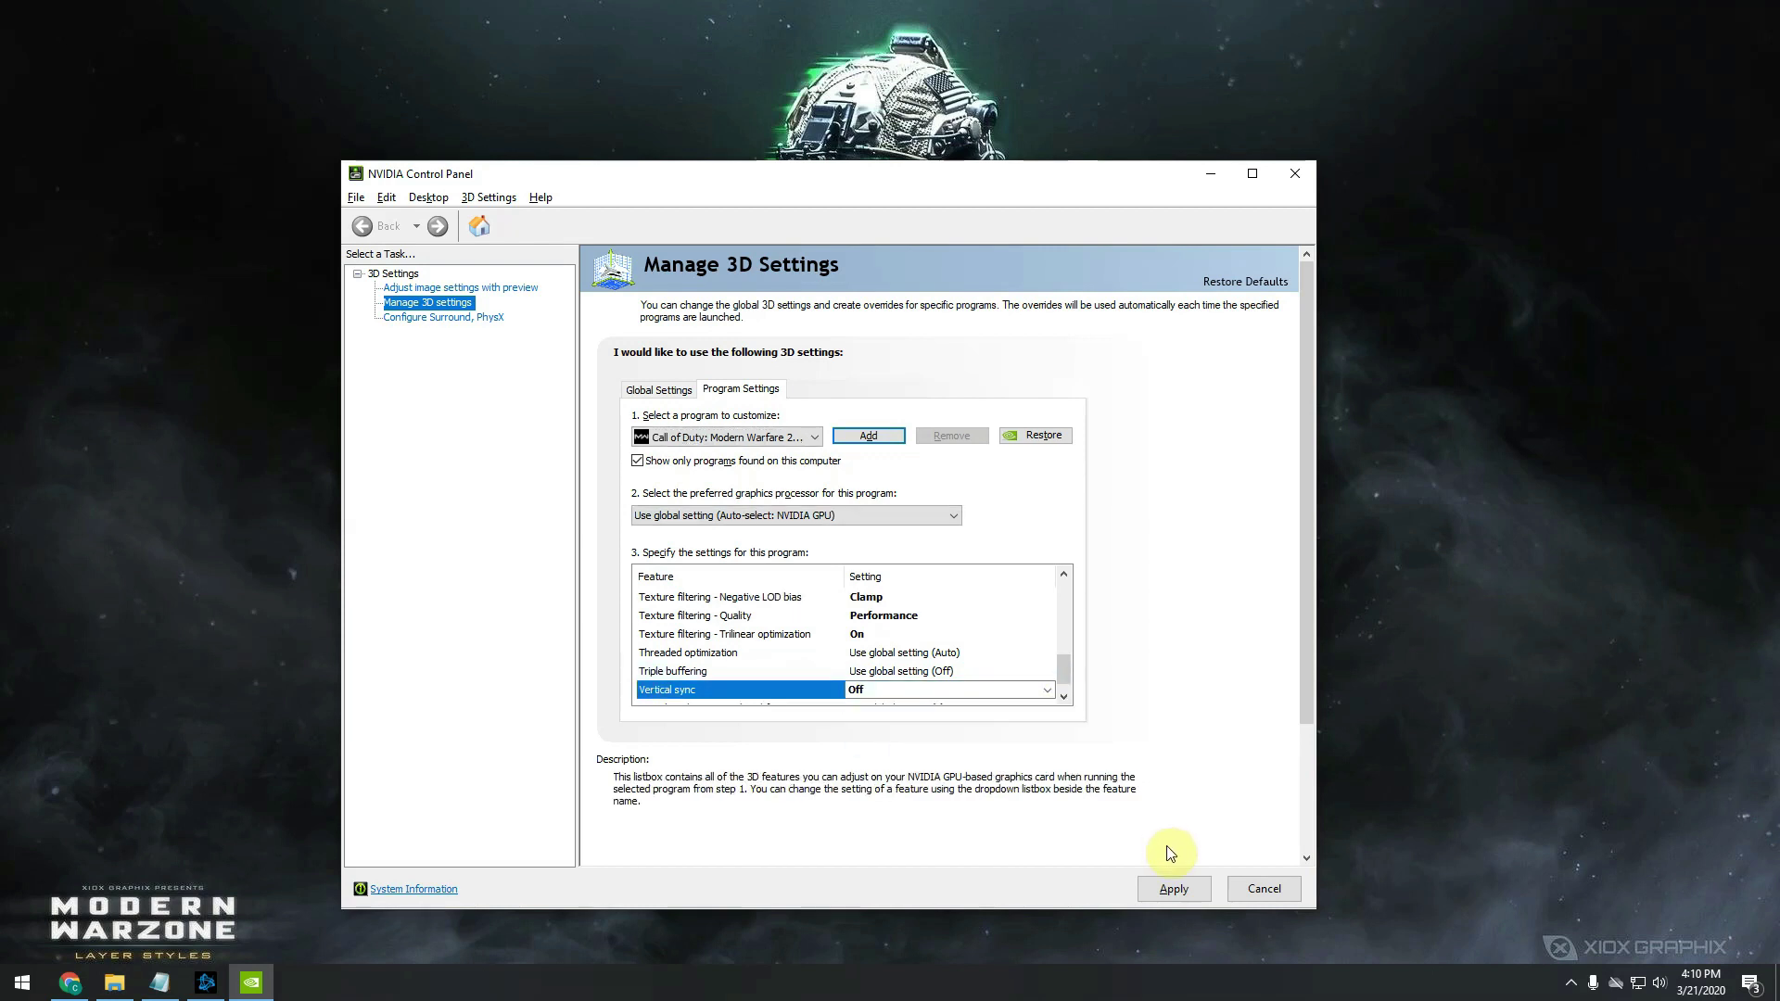
click(1182, 889)
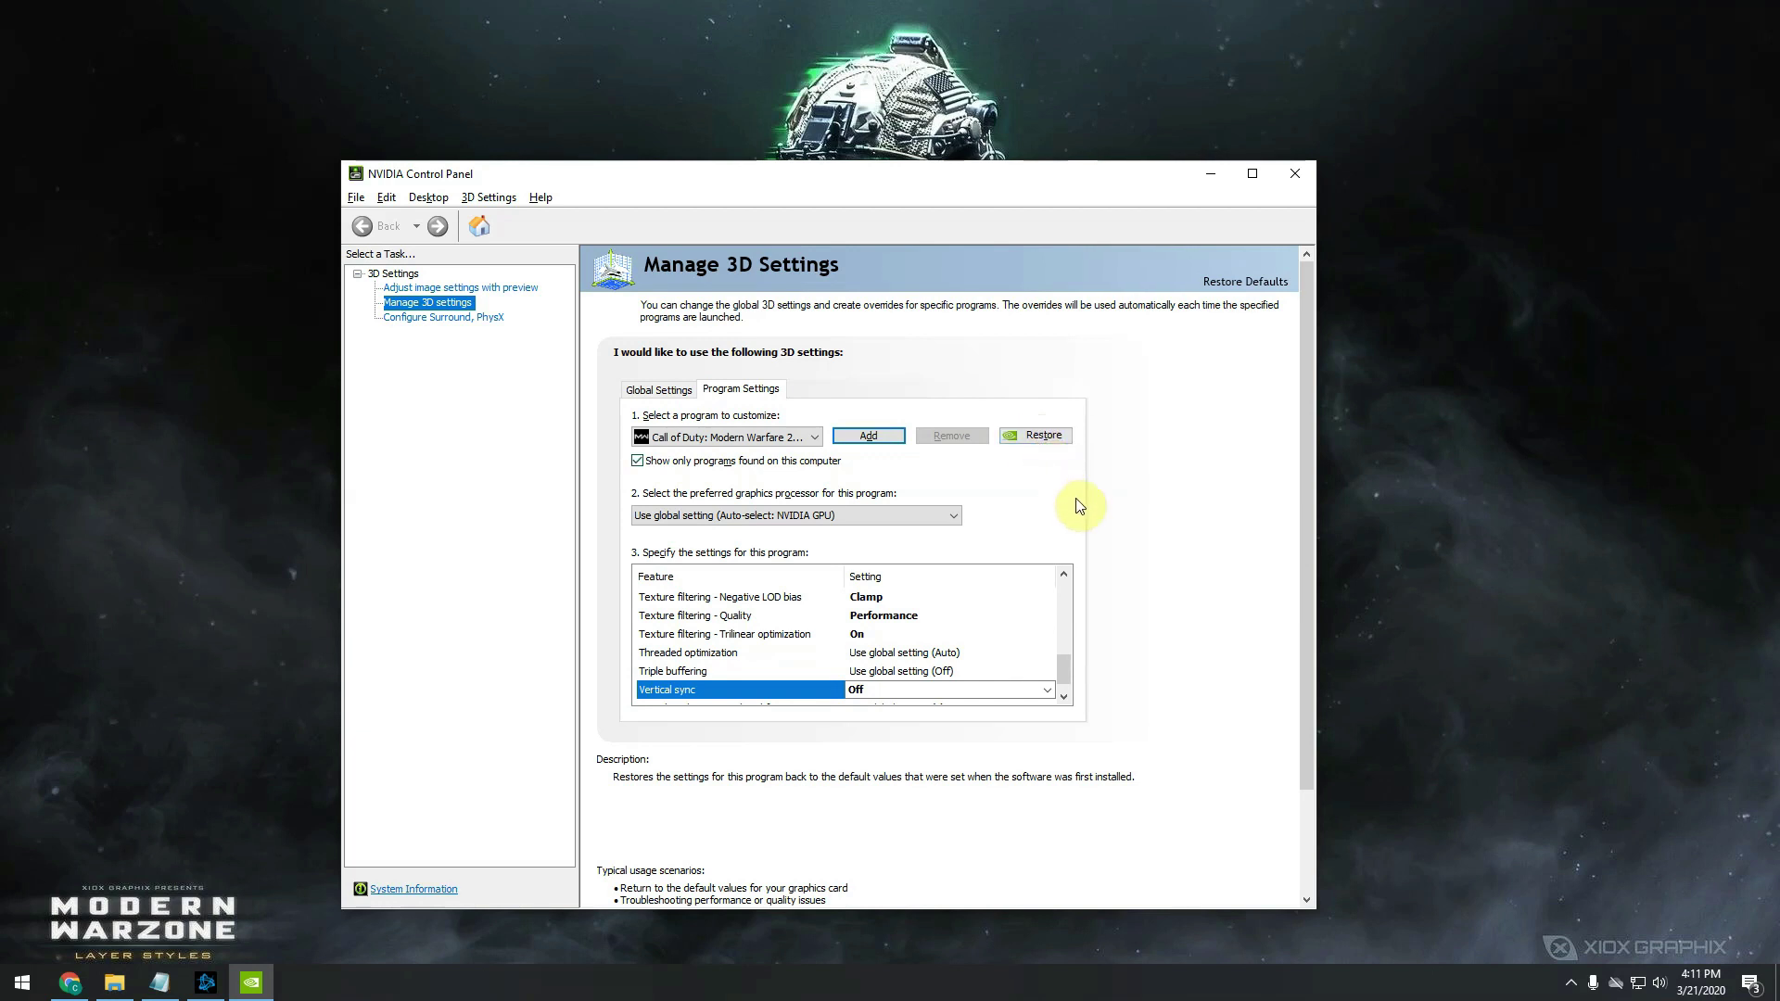
Bring the Battle.net launcher forward on the Call of Duty: Warzone page
click(205, 983)
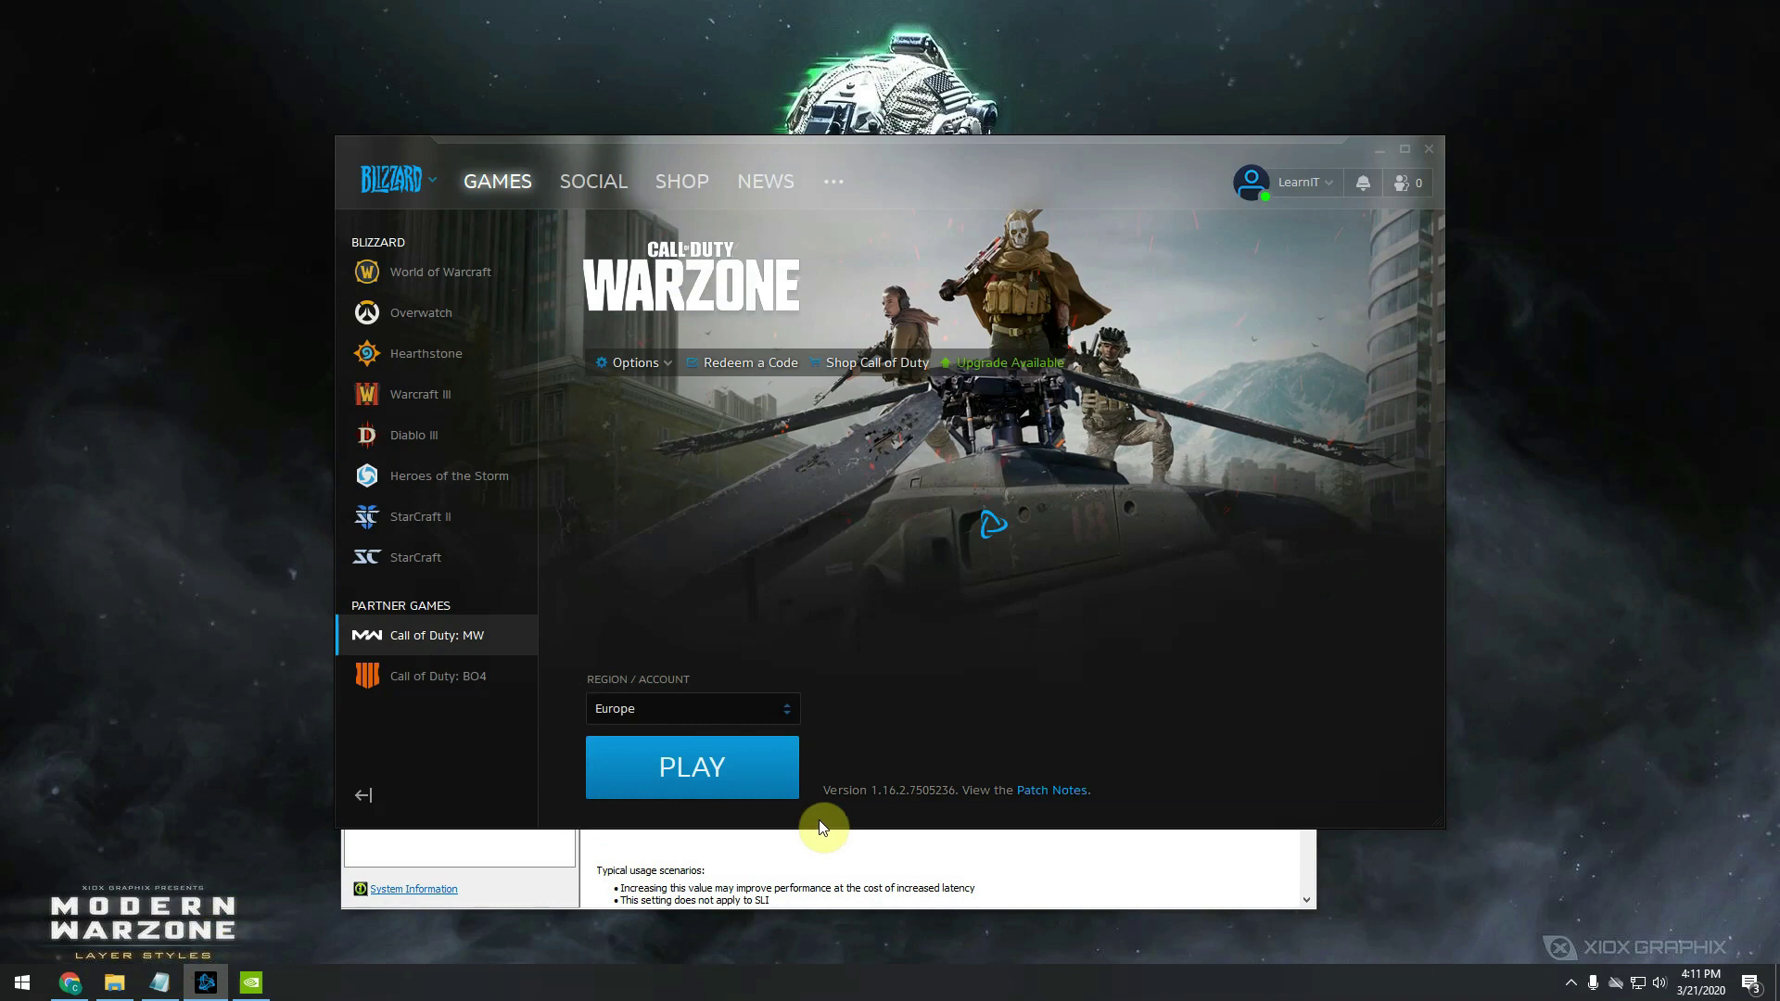